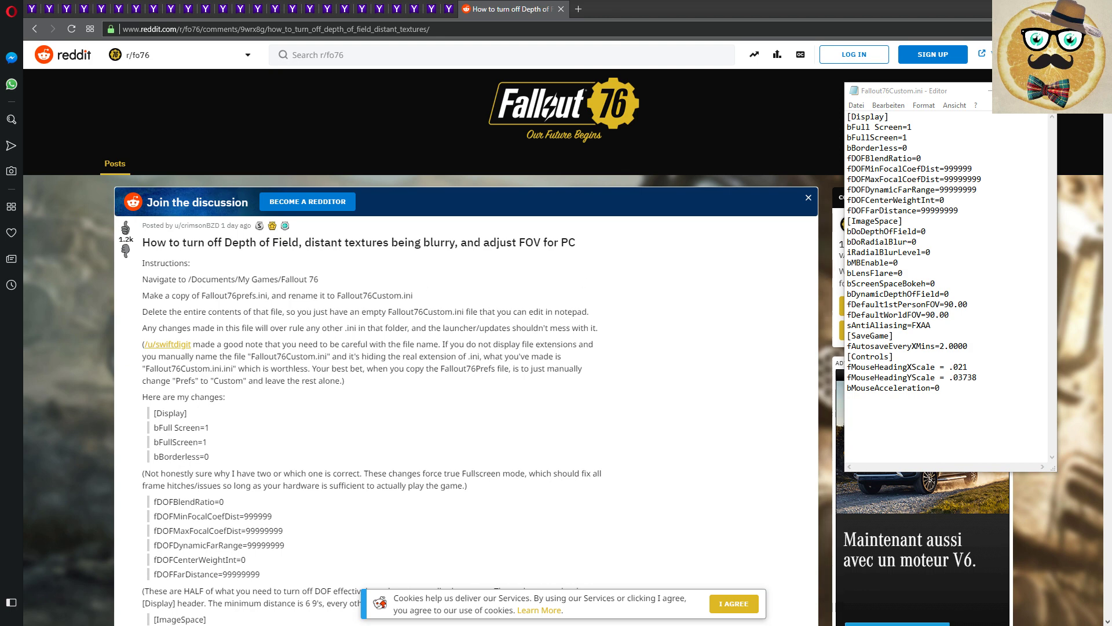
Show the Documents\My Games\Fallout 76 folder, select Fallout76Prefs.ini as the file to copy, and move the folder window out of view.
{"action": "left_click_drag", "start_coordinate": [1111, 102], "coordinate": [527, 98]}
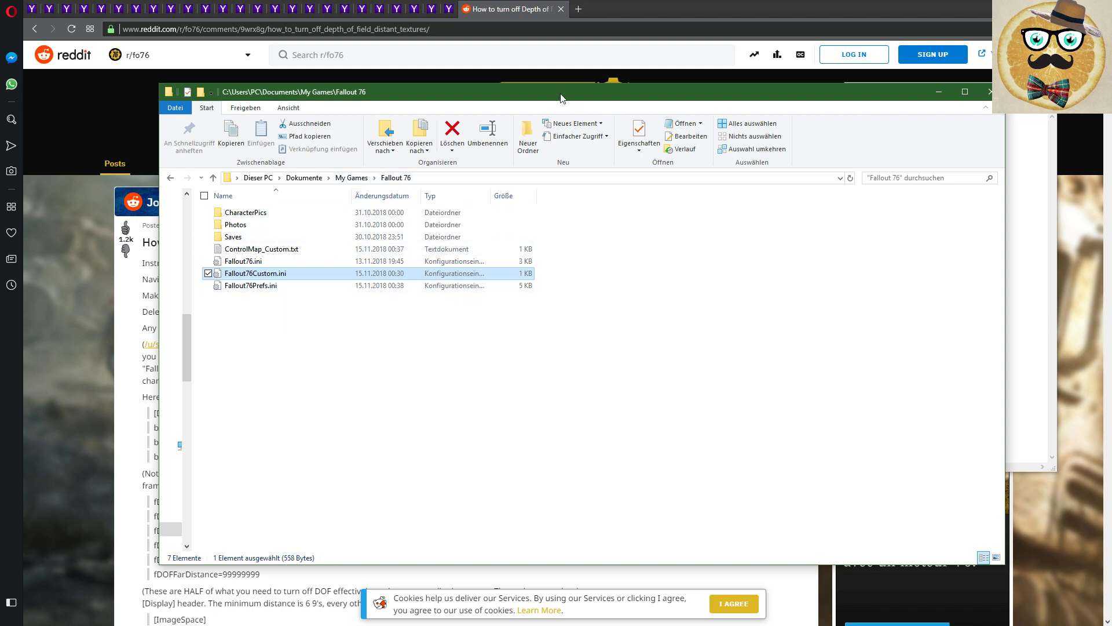
{"action": "left_click_drag", "start_coordinate": [560, 98], "coordinate": [1111, 95]}
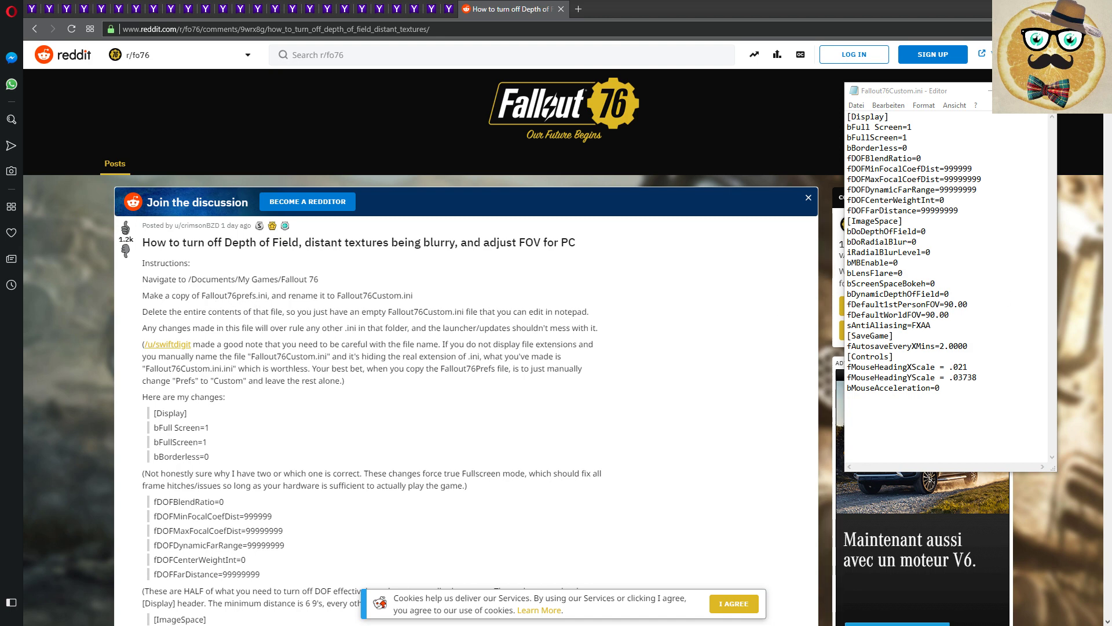
{"action": "key", "text": "alt+Tab"}
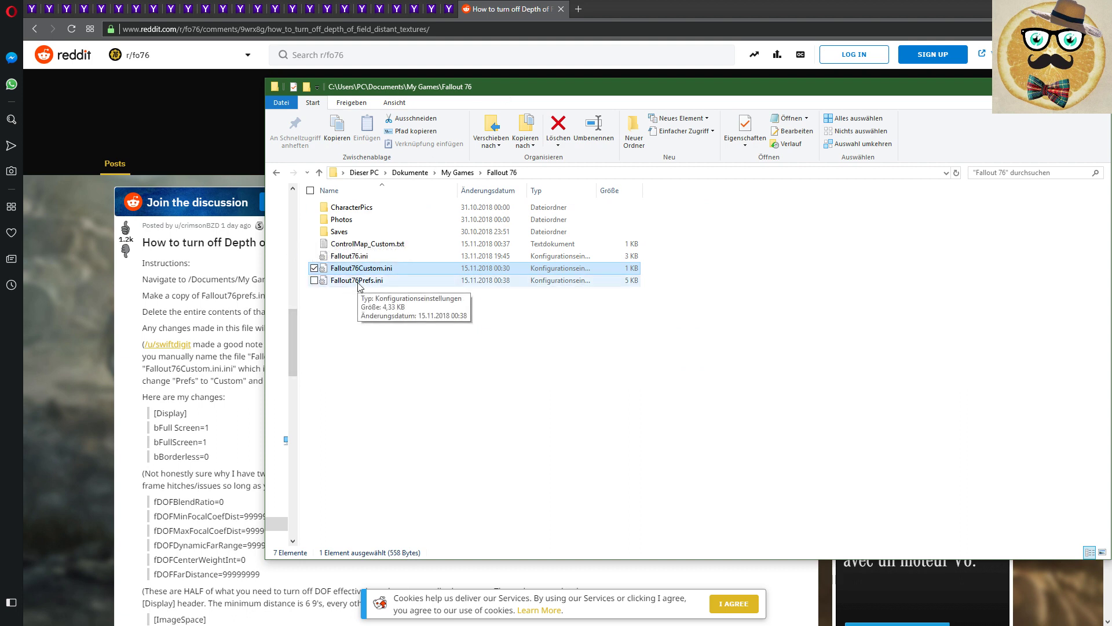
{"action": "left_click_drag", "start_coordinate": [511, 86], "coordinate": [755, 70]}
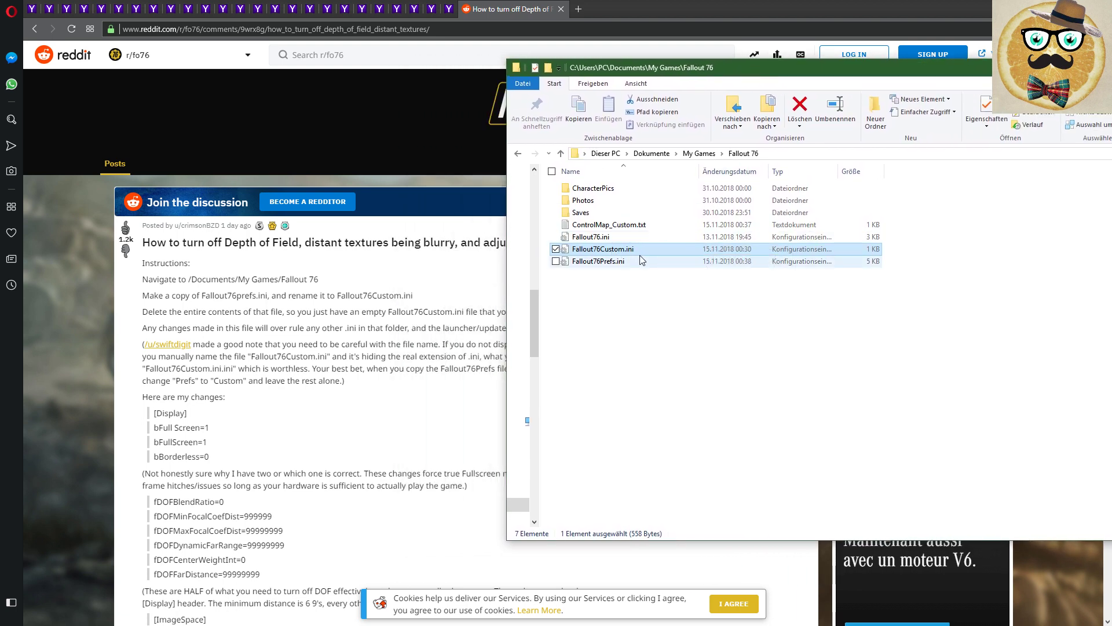
{"action": "left_click", "coordinate": [606, 264]}
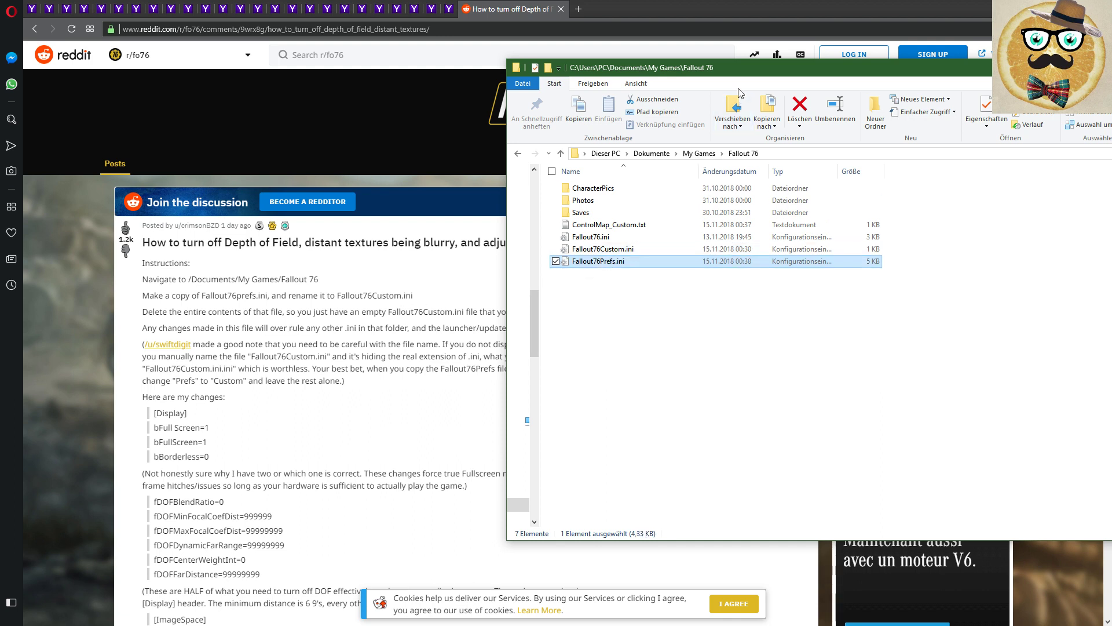
{"action": "left_click_drag", "start_coordinate": [739, 71], "coordinate": [962, 82]}
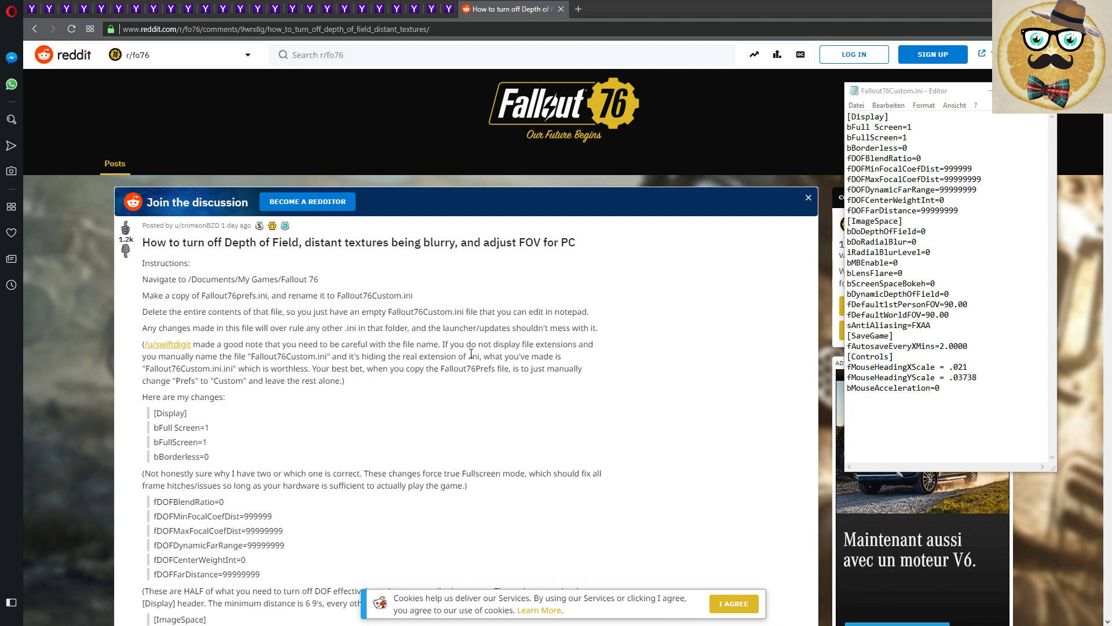
Move the text editor window with Fallout76Custom.ini fully into view beside the Reddit post.
{"action": "mouse_move", "coordinate": [926, 91]}
{"action": "left_mouse_down"}
{"action": "mouse_move", "coordinate": [785, 87]}
{"action": "mouse_move", "coordinate": [932, 98]}
{"action": "left_mouse_up"}
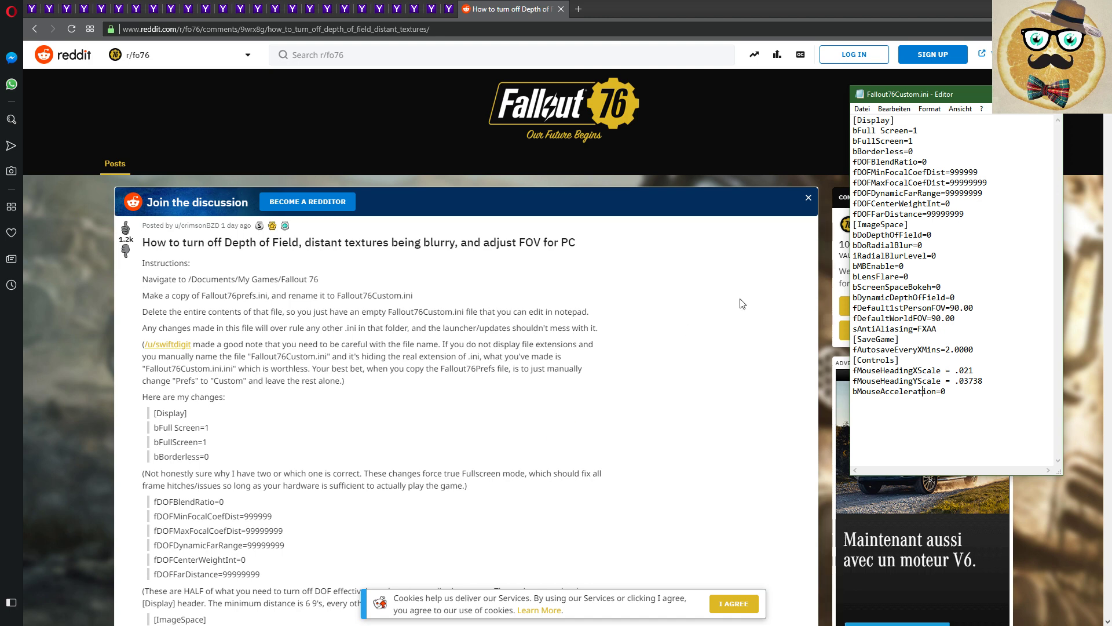
{"action": "left_click_drag", "start_coordinate": [904, 98], "coordinate": [828, 122]}
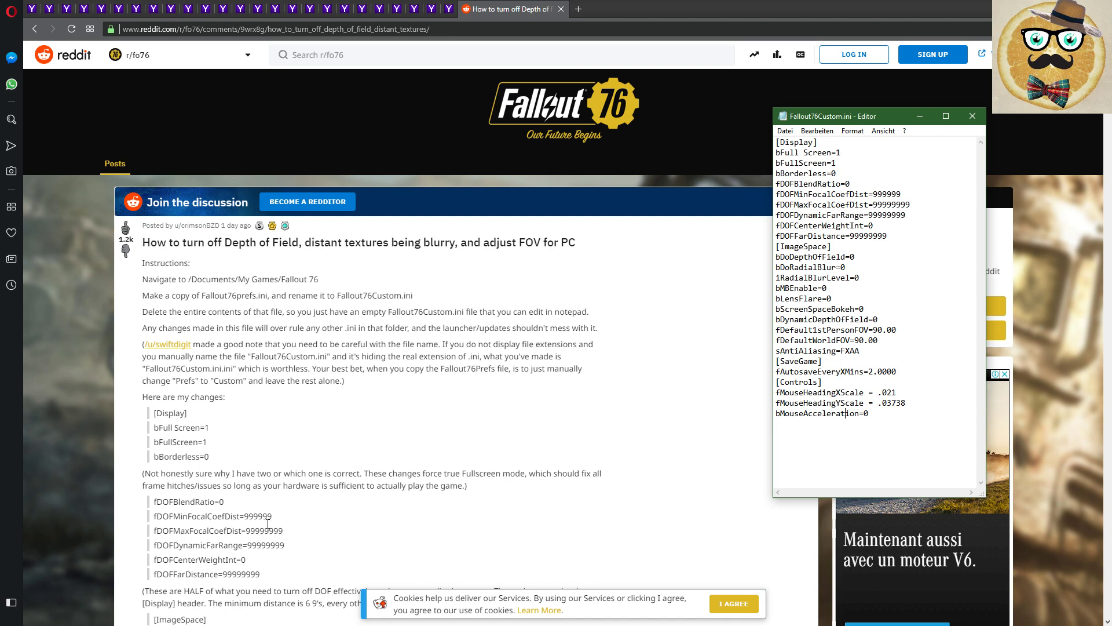
Read through the post's [Display] depth-of-field entries and [ImageSpace] blur and lens flare entries.
{"action": "left_click", "coordinate": [333, 430]}
{"action": "scroll", "coordinate": [359, 444], "scroll_direction": "down", "scroll_amount": 2}
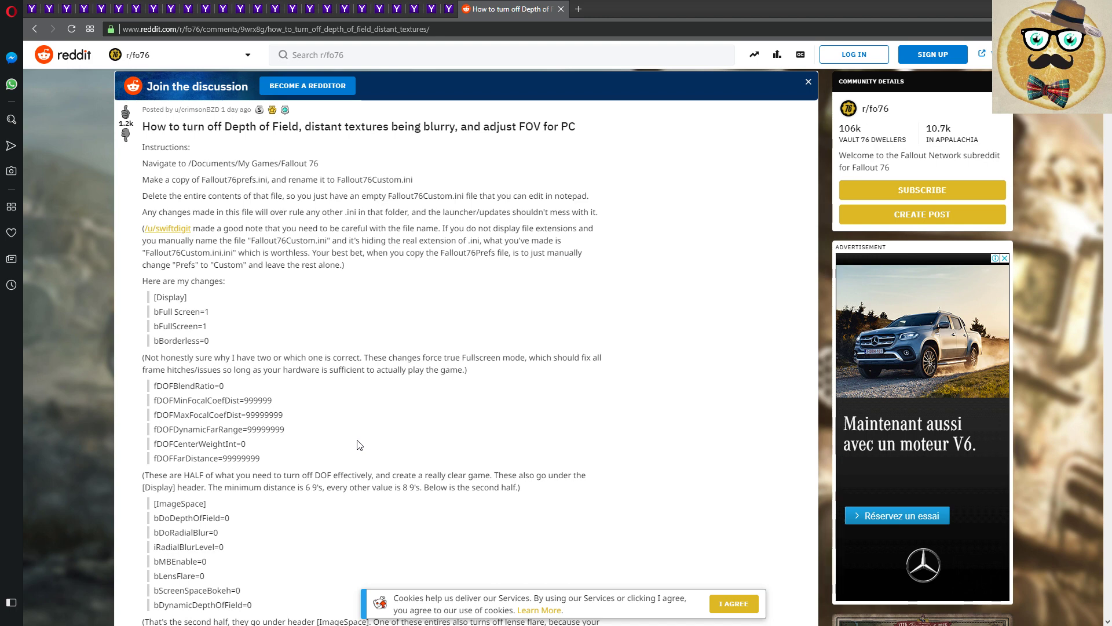
{"action": "scroll", "coordinate": [359, 445], "scroll_direction": "down", "scroll_amount": 1}
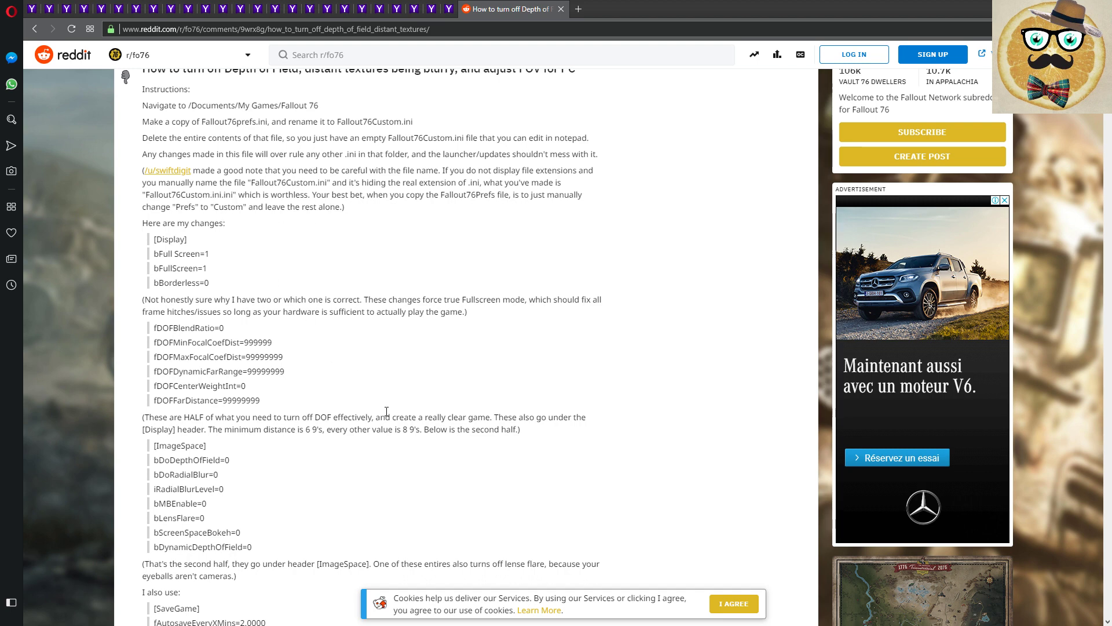
{"action": "scroll", "coordinate": [382, 424], "scroll_direction": "down", "scroll_amount": 1}
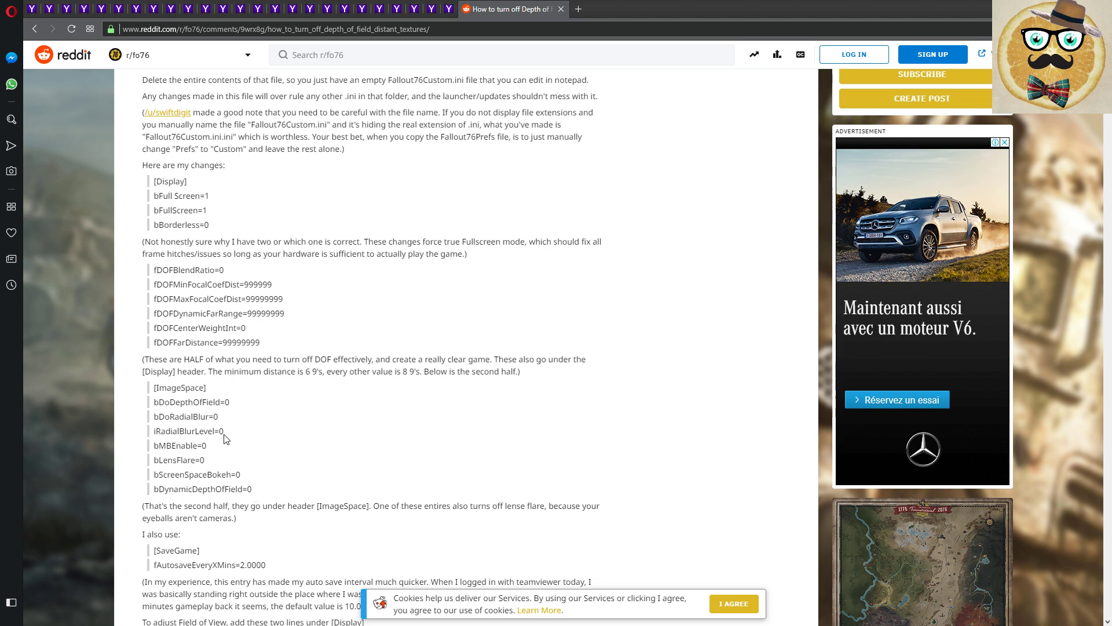
{"action": "scroll", "coordinate": [252, 510], "scroll_direction": "down", "scroll_amount": 1}
{"action": "scroll", "coordinate": [253, 510], "scroll_direction": "down", "scroll_amount": 2}
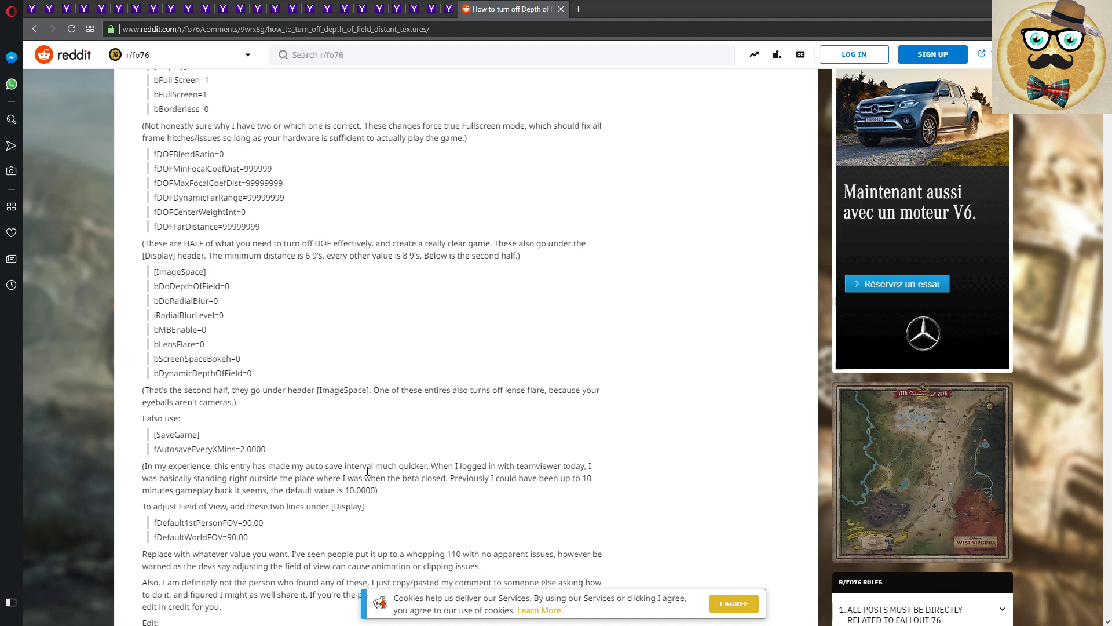
{"action": "scroll", "coordinate": [382, 453], "scroll_direction": "down", "scroll_amount": 1}
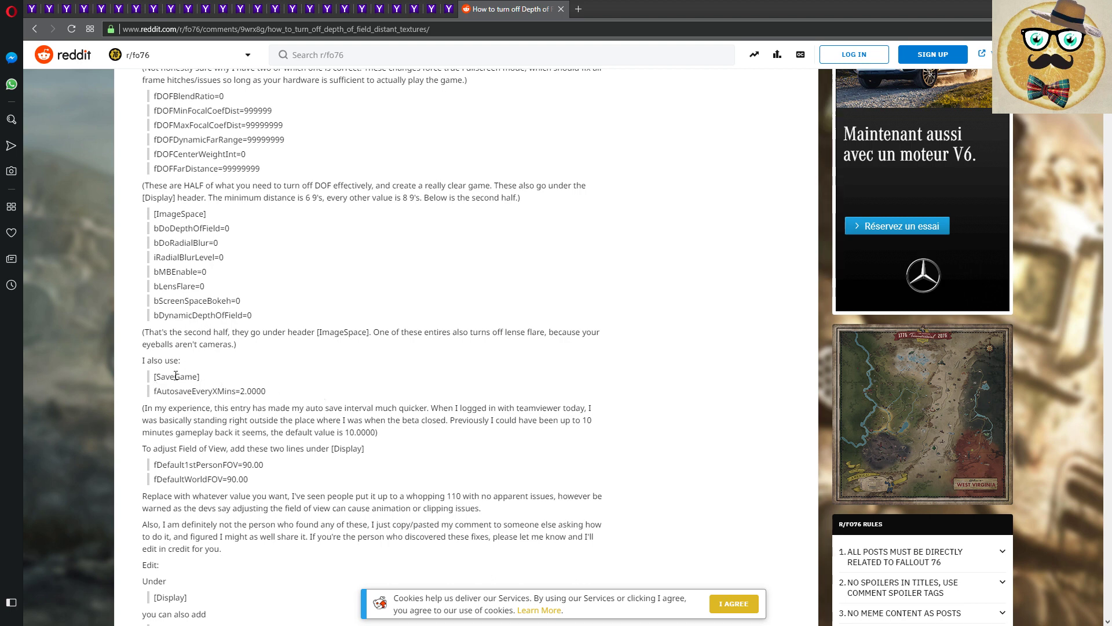
Highlight the [SaveGame] entry fAutosaveEveryXMins=2.0000 and read on through the field of view and anti-aliasing entries.
{"action": "left_click_drag", "start_coordinate": [283, 397], "coordinate": [154, 379]}
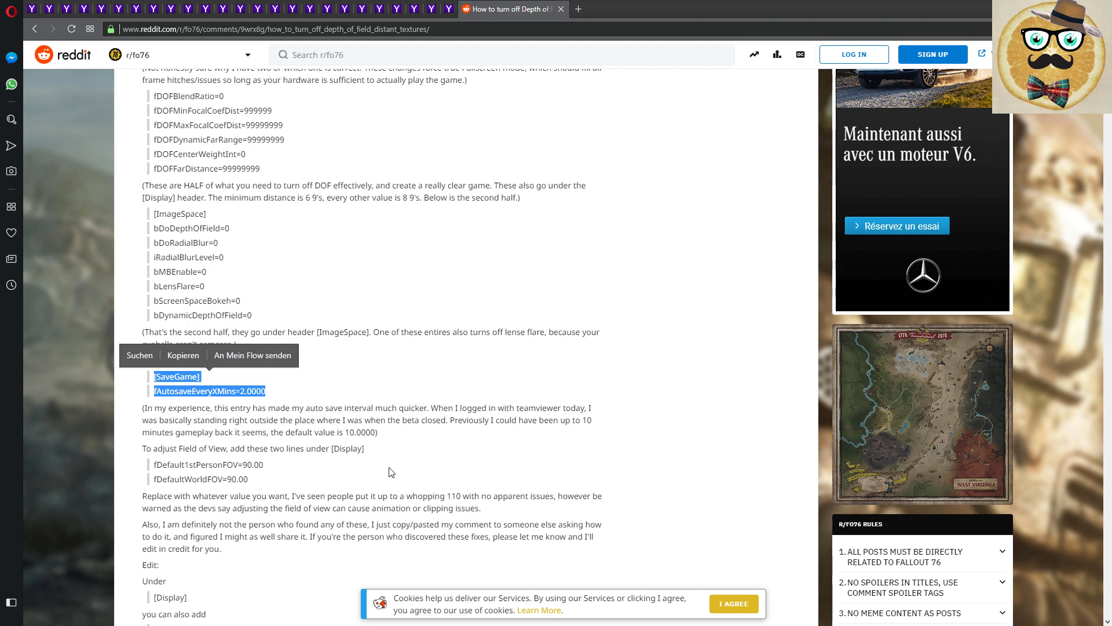
{"action": "scroll", "coordinate": [381, 479], "scroll_direction": "down", "scroll_amount": 1}
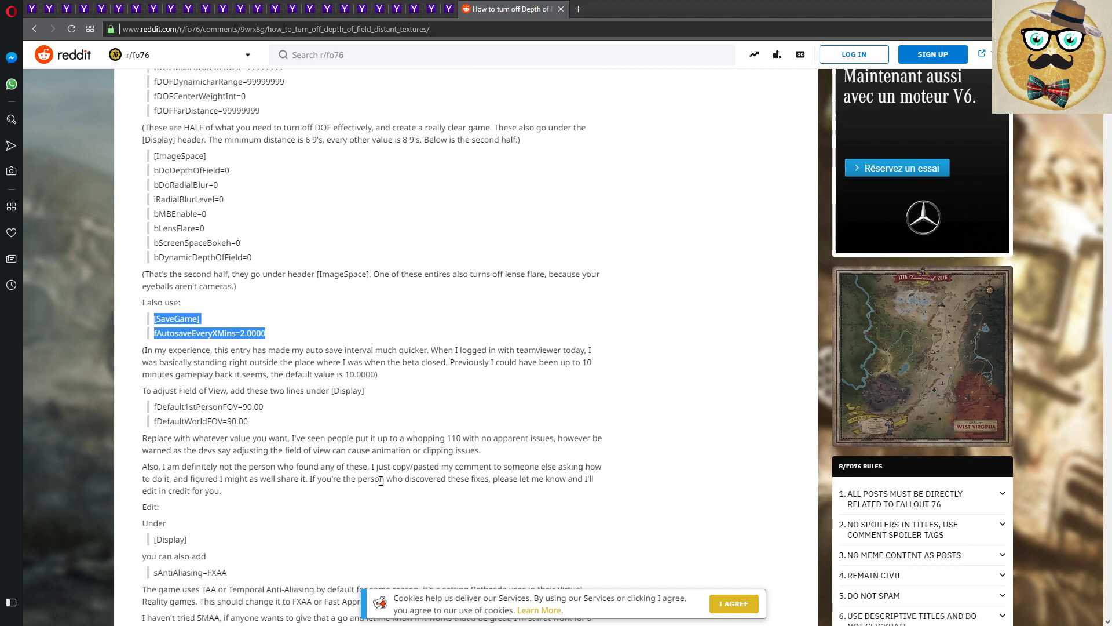
{"action": "scroll", "coordinate": [381, 480], "scroll_direction": "down", "scroll_amount": 3}
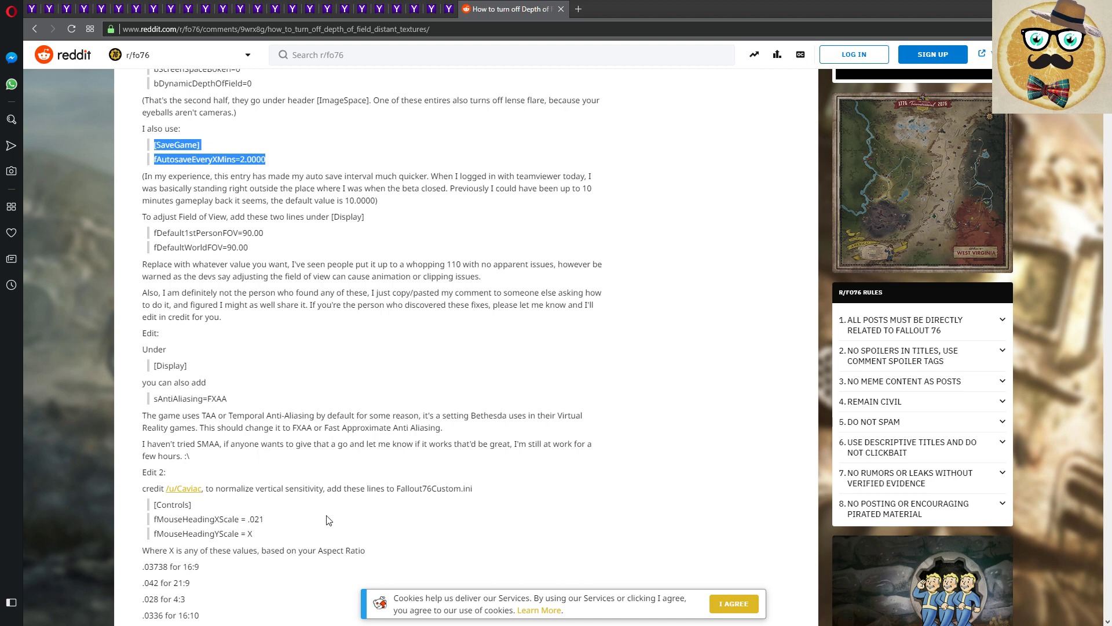
Highlight the 16:9 value .03738 for fMouseHeadingYScale and read the mouse acceleration, grass and Pipboy color entries.
{"action": "scroll", "coordinate": [329, 520], "scroll_direction": "down", "scroll_amount": 1}
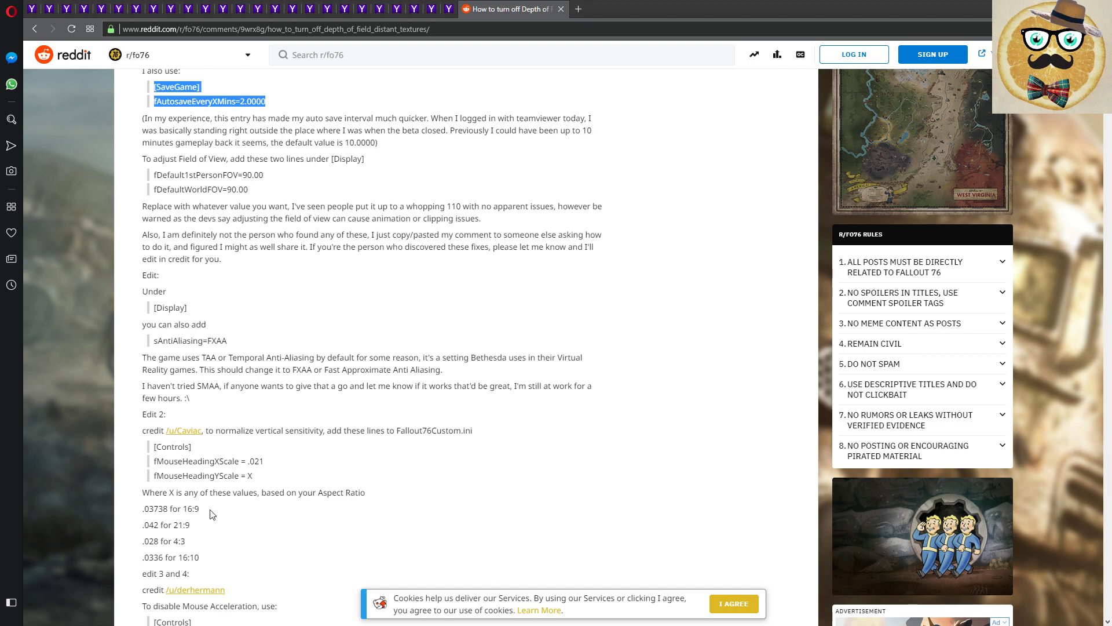
{"action": "left_click_drag", "start_coordinate": [210, 510], "coordinate": [142, 509]}
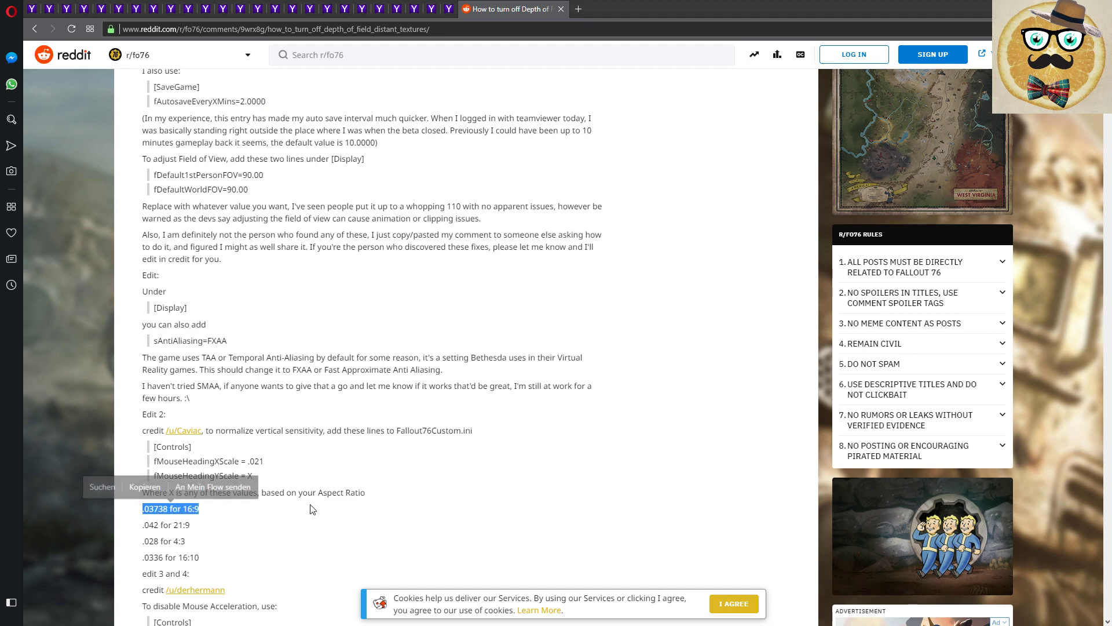
{"action": "scroll", "coordinate": [438, 512], "scroll_direction": "down", "scroll_amount": 2}
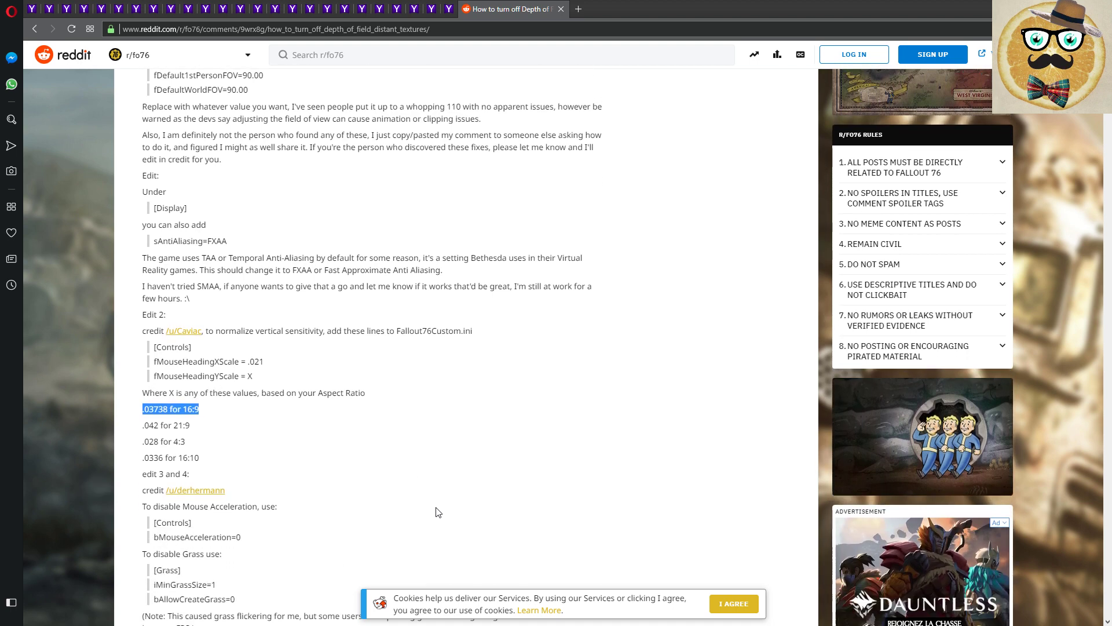
{"action": "scroll", "coordinate": [438, 512], "scroll_direction": "down", "scroll_amount": 1}
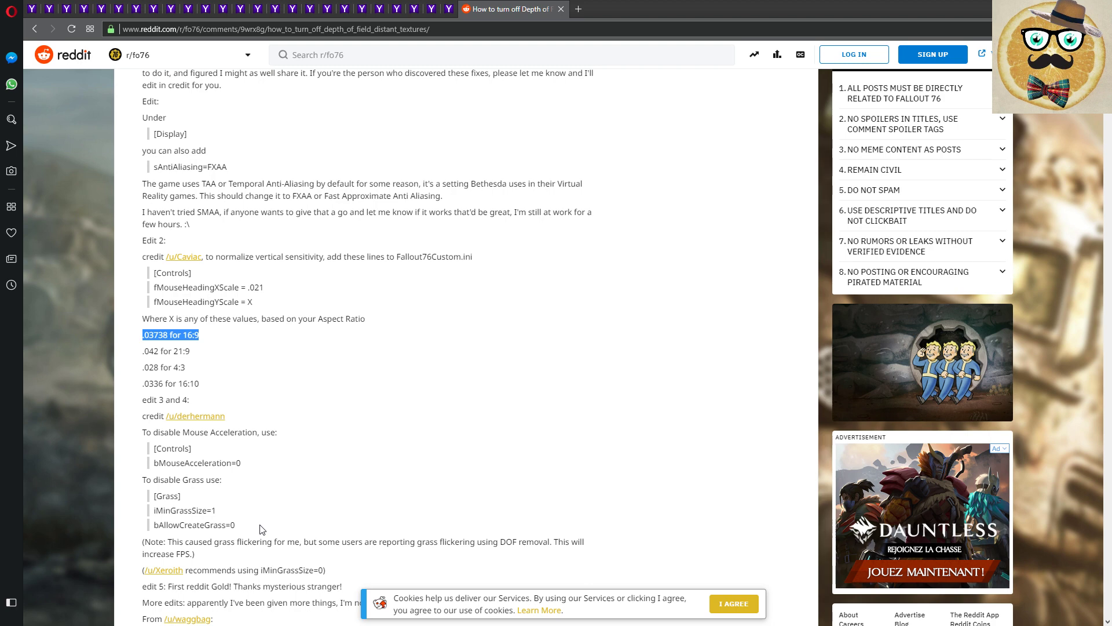
{"action": "scroll", "coordinate": [261, 528], "scroll_direction": "down", "scroll_amount": 4}
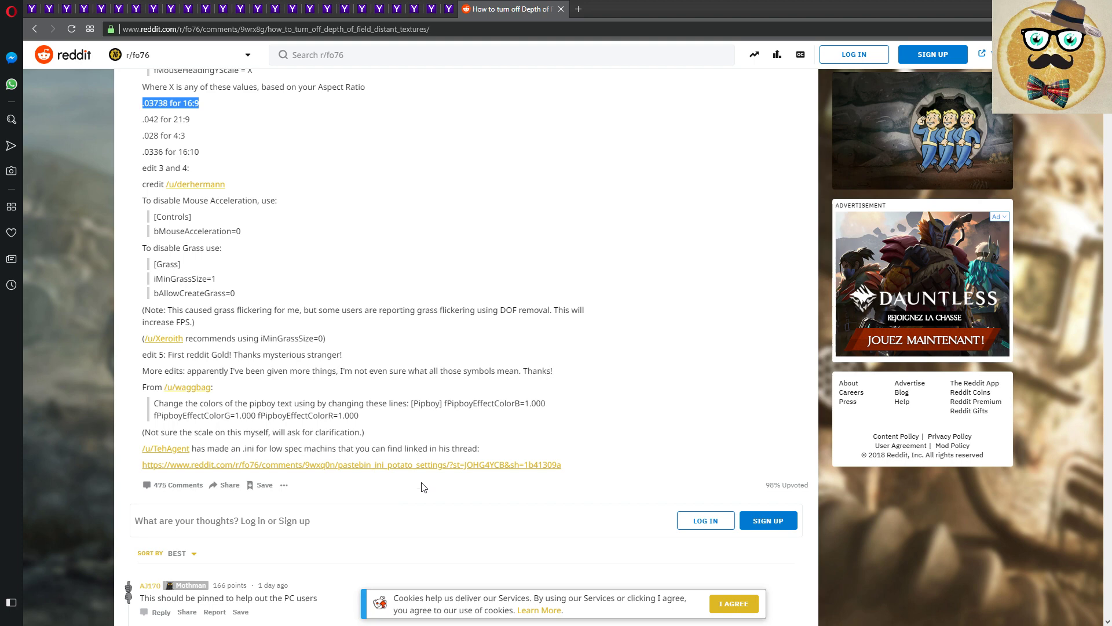
Skim the post's comments, including the replies on first-person and world FOV settings, and return to the post.
{"action": "scroll", "coordinate": [330, 440], "scroll_direction": "down", "scroll_amount": 4}
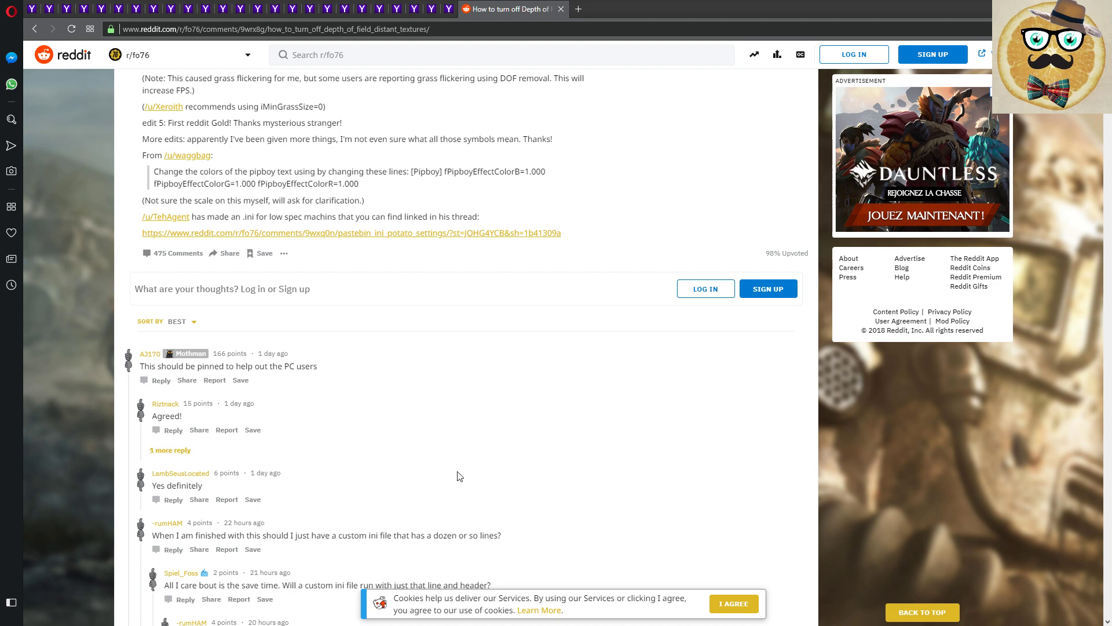
{"action": "scroll", "coordinate": [459, 476], "scroll_direction": "down", "scroll_amount": 1}
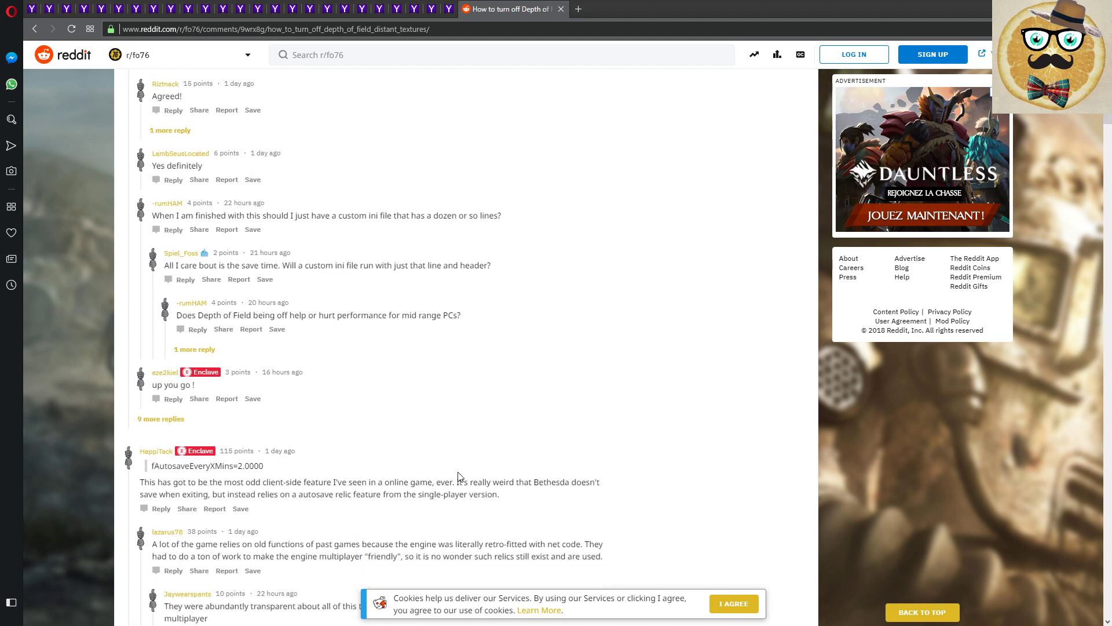
{"action": "scroll", "coordinate": [458, 476], "scroll_direction": "down", "scroll_amount": 20}
{"action": "scroll", "coordinate": [462, 476], "scroll_direction": "down", "scroll_amount": 10}
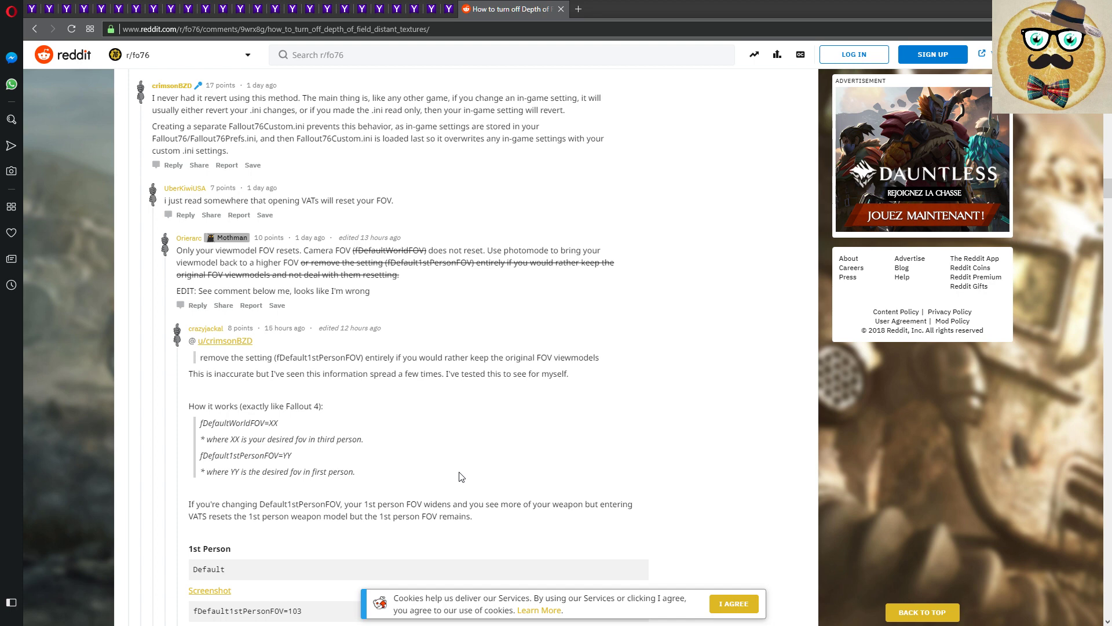
{"action": "scroll", "coordinate": [441, 448], "scroll_direction": "down", "scroll_amount": 5}
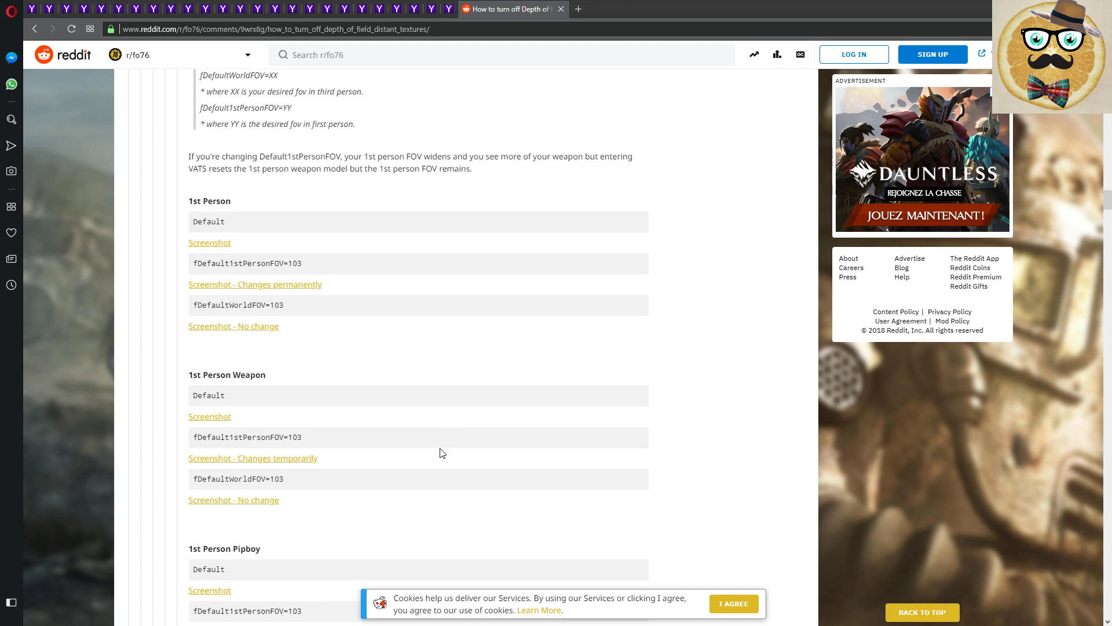
{"action": "scroll", "coordinate": [441, 448], "scroll_direction": "up", "scroll_amount": 4}
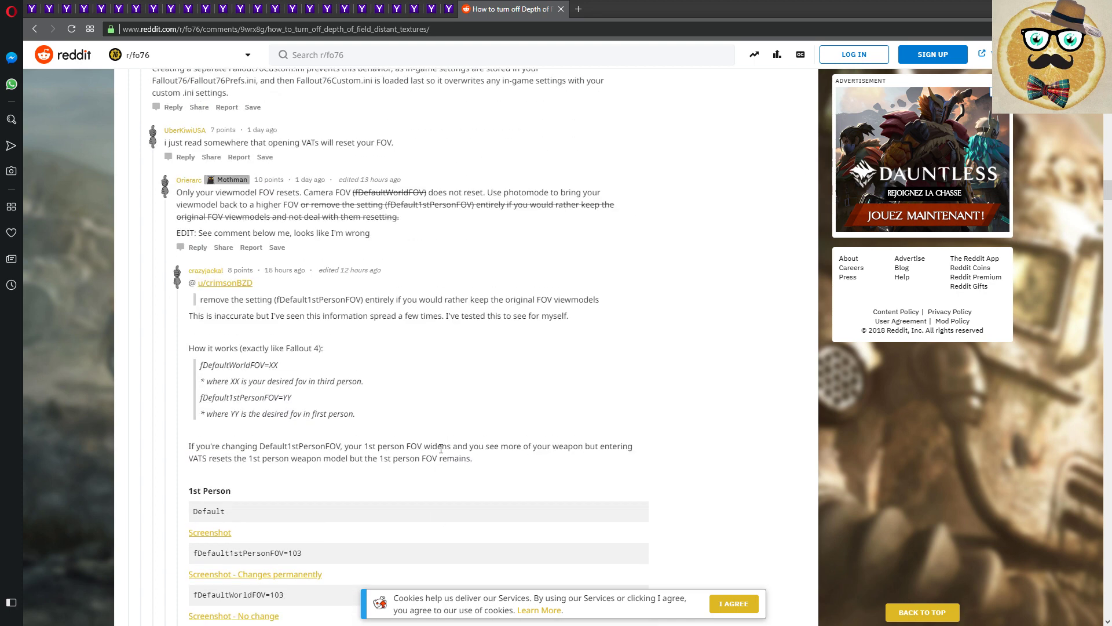
{"action": "scroll", "coordinate": [441, 447], "scroll_direction": "down", "scroll_amount": 5}
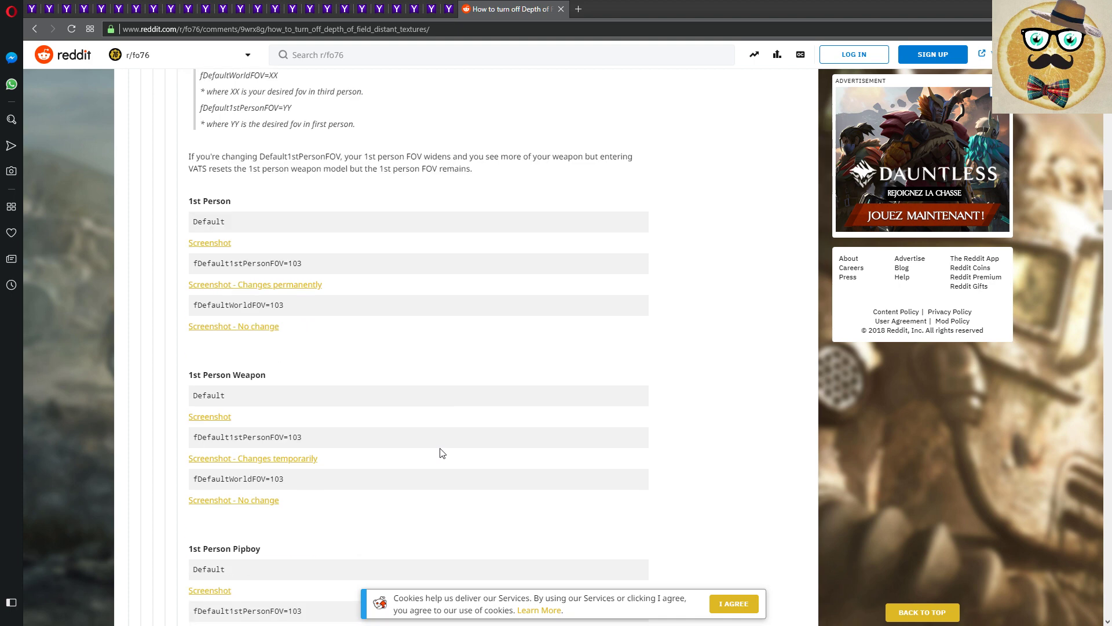
{"action": "scroll", "coordinate": [442, 451], "scroll_direction": "down", "scroll_amount": 3}
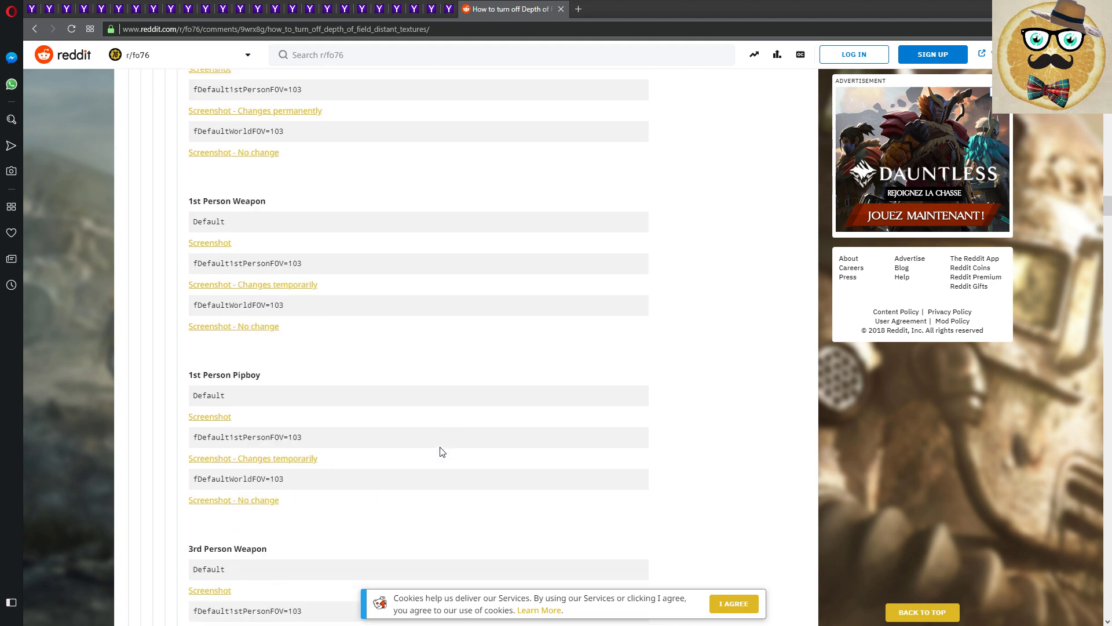
{"action": "scroll", "coordinate": [442, 451], "scroll_direction": "down", "scroll_amount": 4}
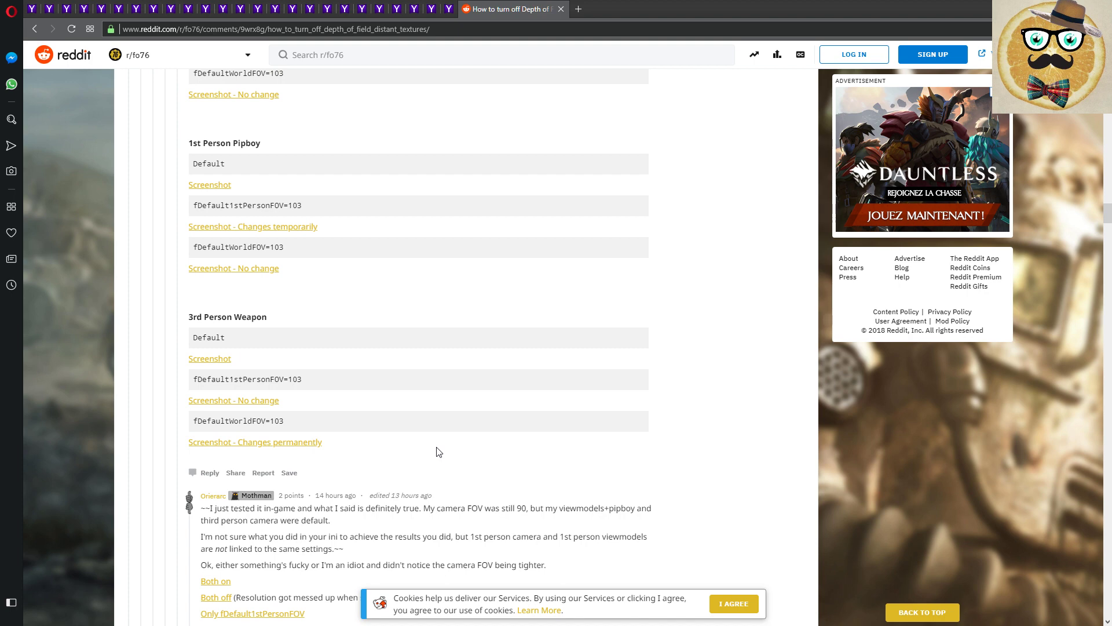
{"action": "scroll", "coordinate": [438, 452], "scroll_direction": "down", "scroll_amount": 6}
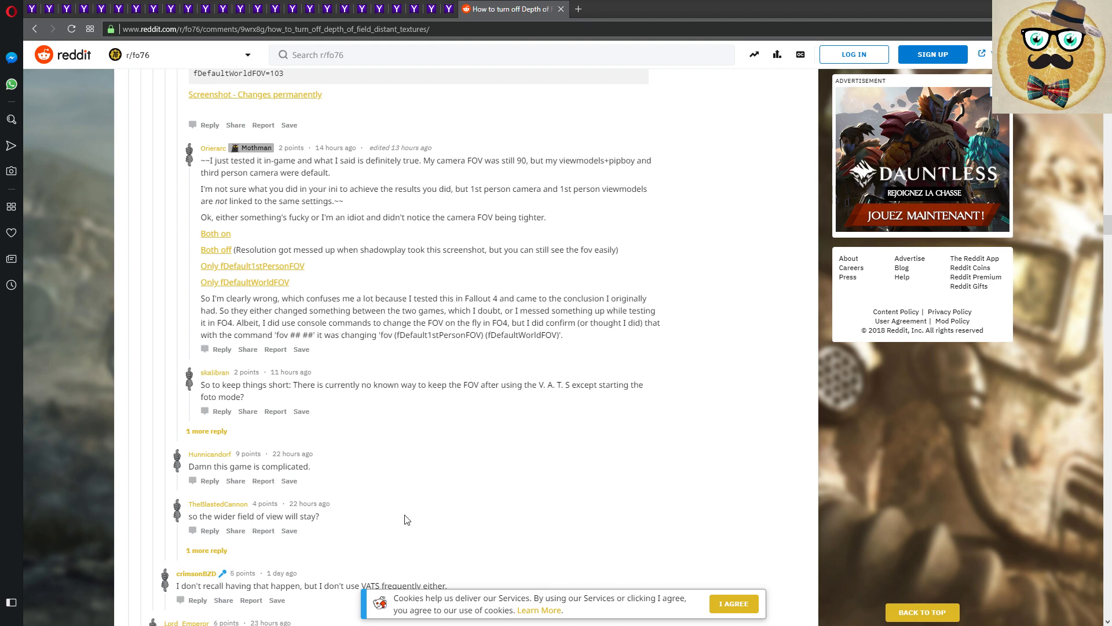
{"action": "scroll", "coordinate": [348, 439], "scroll_direction": "down", "scroll_amount": 11}
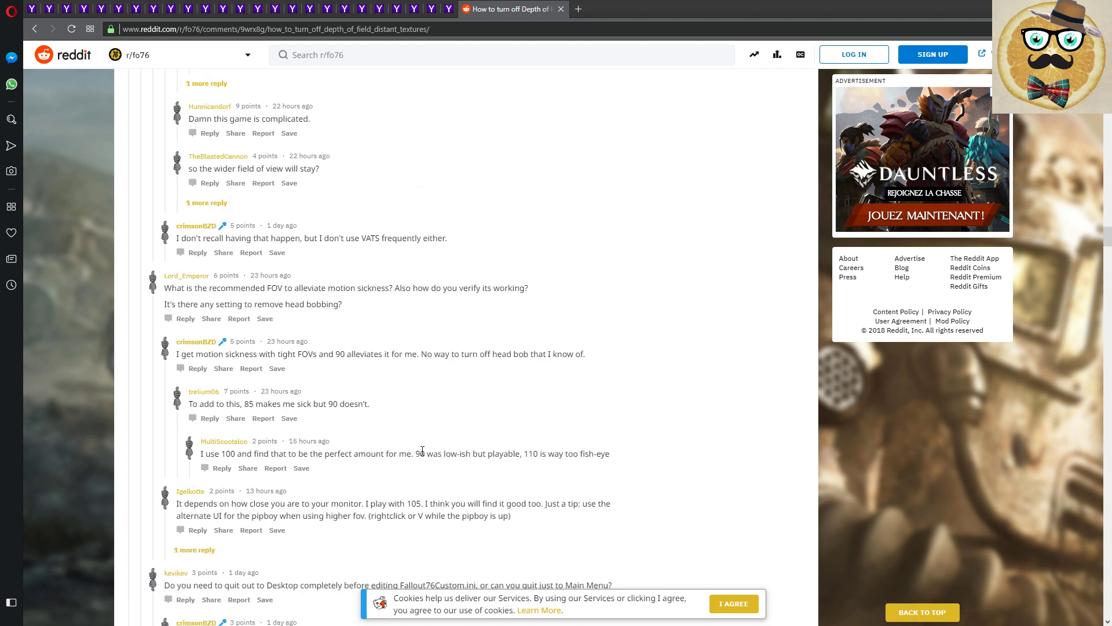
{"action": "scroll", "coordinate": [431, 457], "scroll_direction": "up", "scroll_amount": 20}
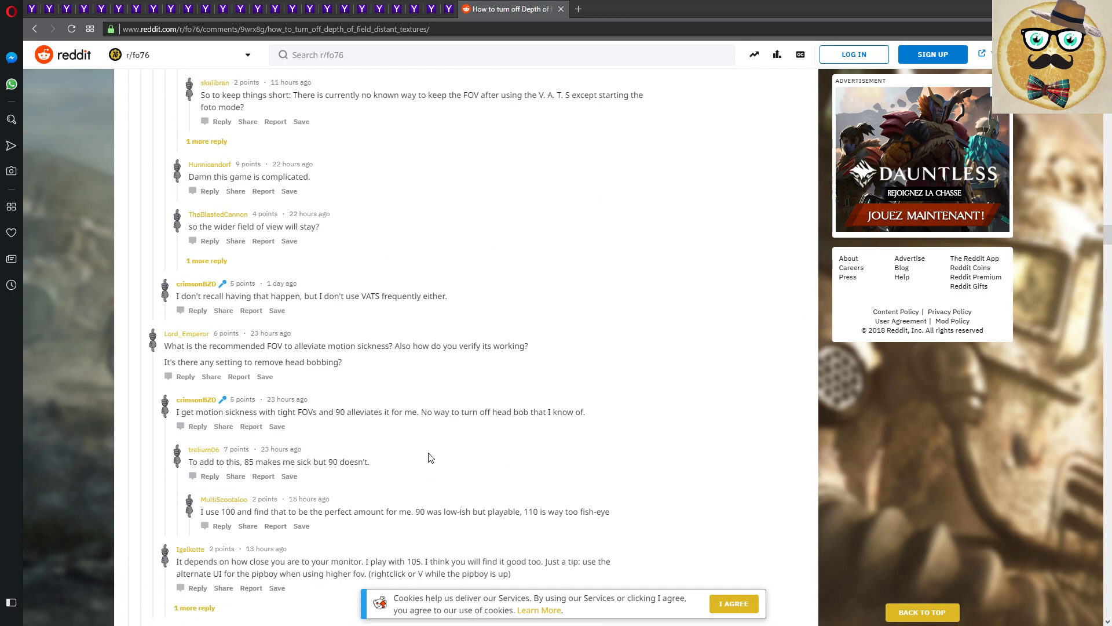
{"action": "scroll", "coordinate": [430, 458], "scroll_direction": "up", "scroll_amount": 20}
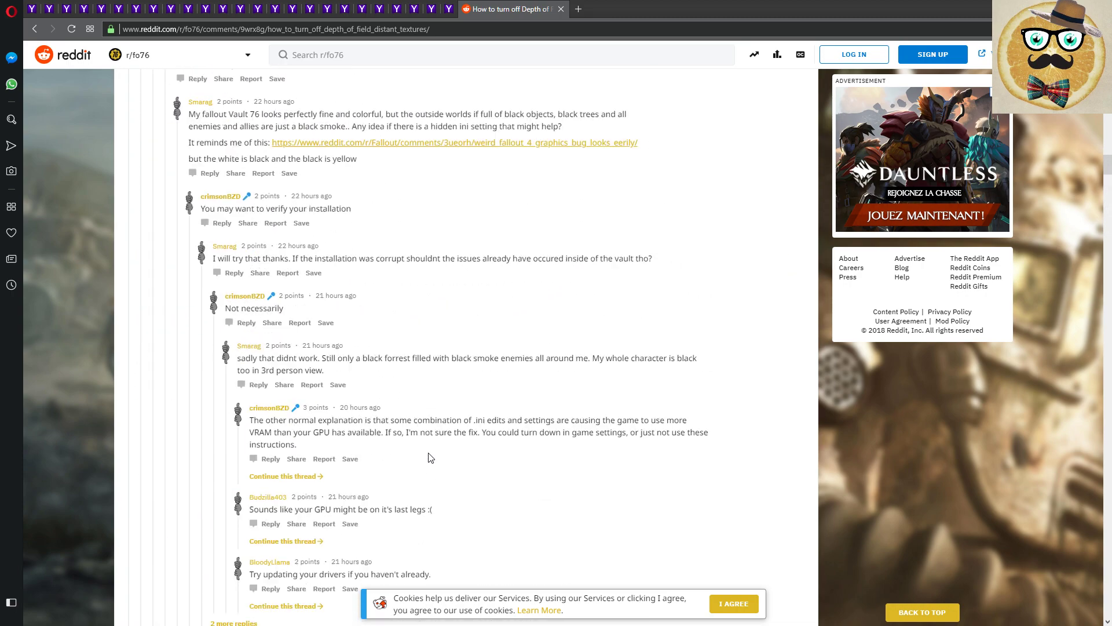
{"action": "scroll", "coordinate": [430, 459], "scroll_direction": "up", "scroll_amount": 20}
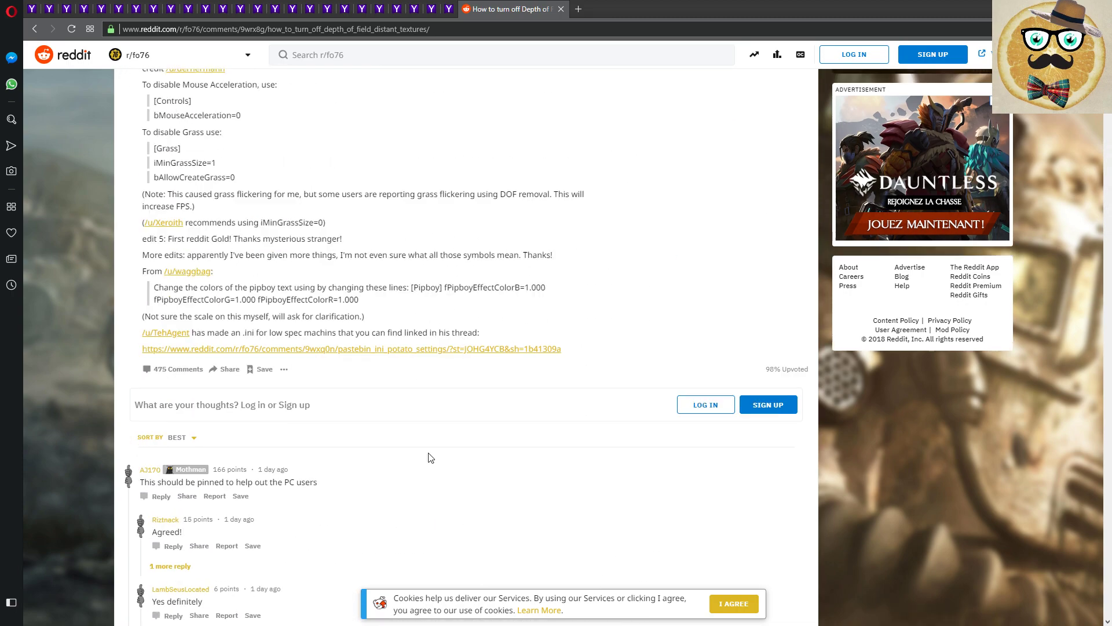
{"action": "scroll", "coordinate": [430, 453], "scroll_direction": "up", "scroll_amount": 15}
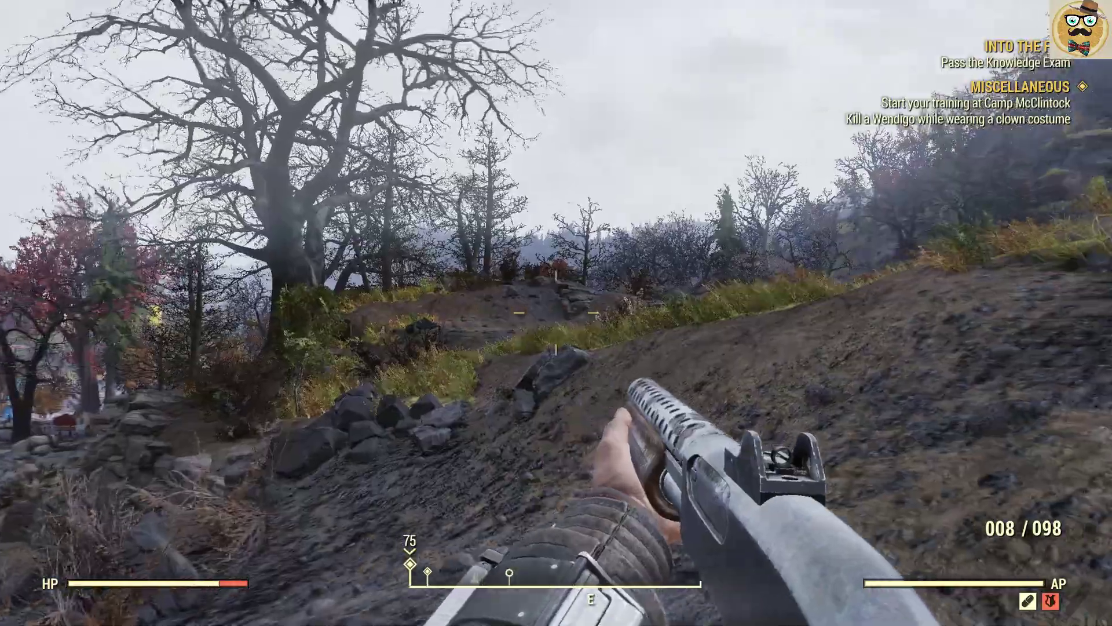
{"action": "key", "text": "w"}
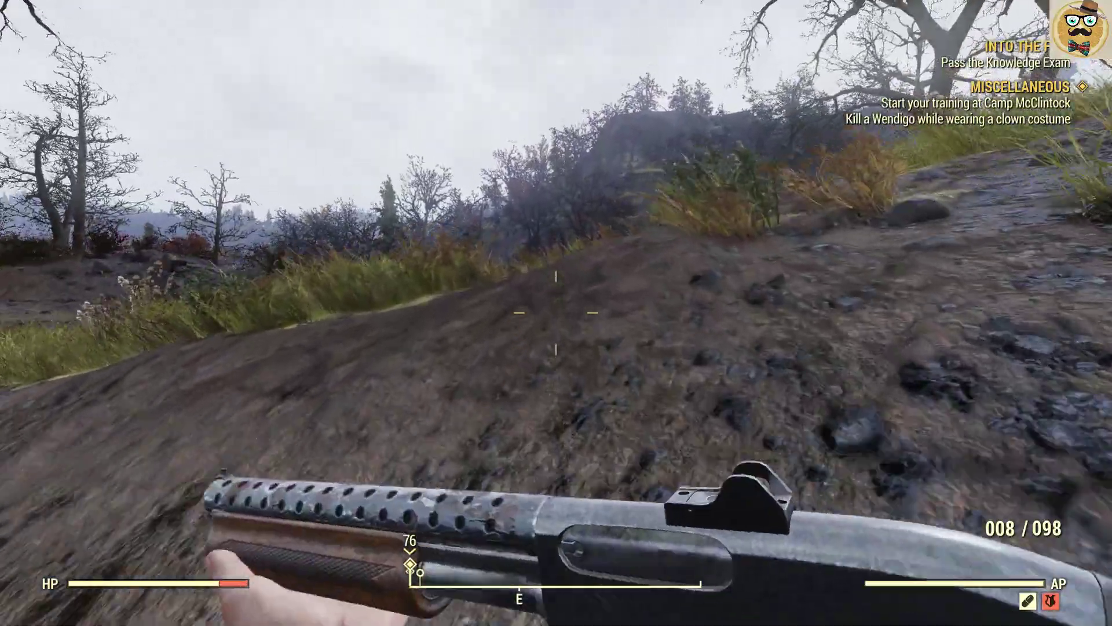
{"action": "key", "text": "w"}
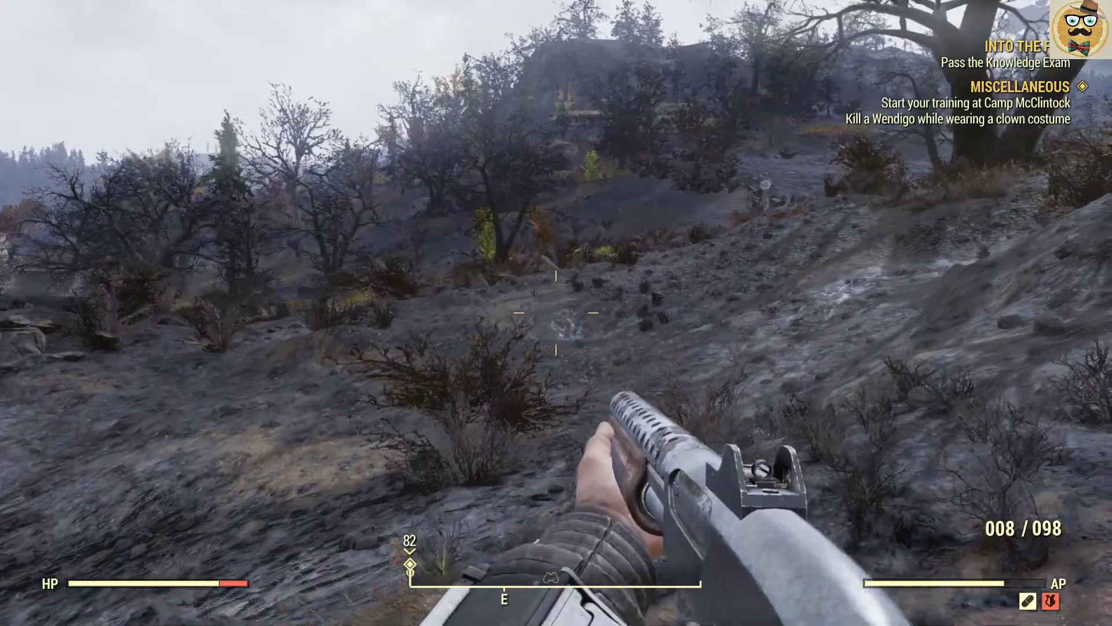
{"action": "key", "text": "w"}
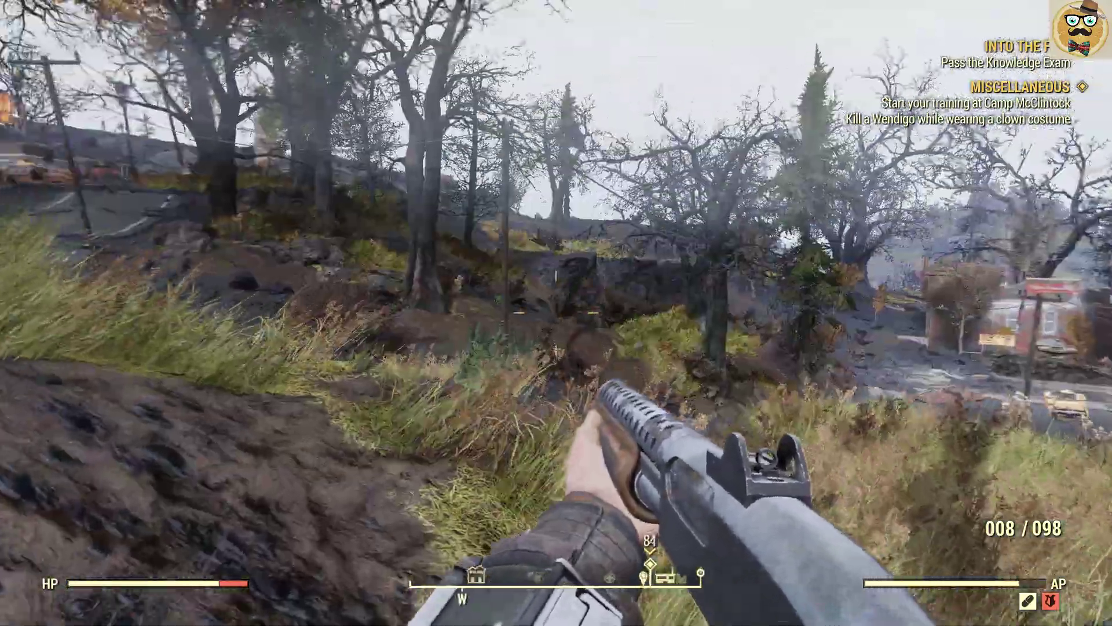
{"action": "key", "text": "w"}
{"action": "key", "text": "w"}
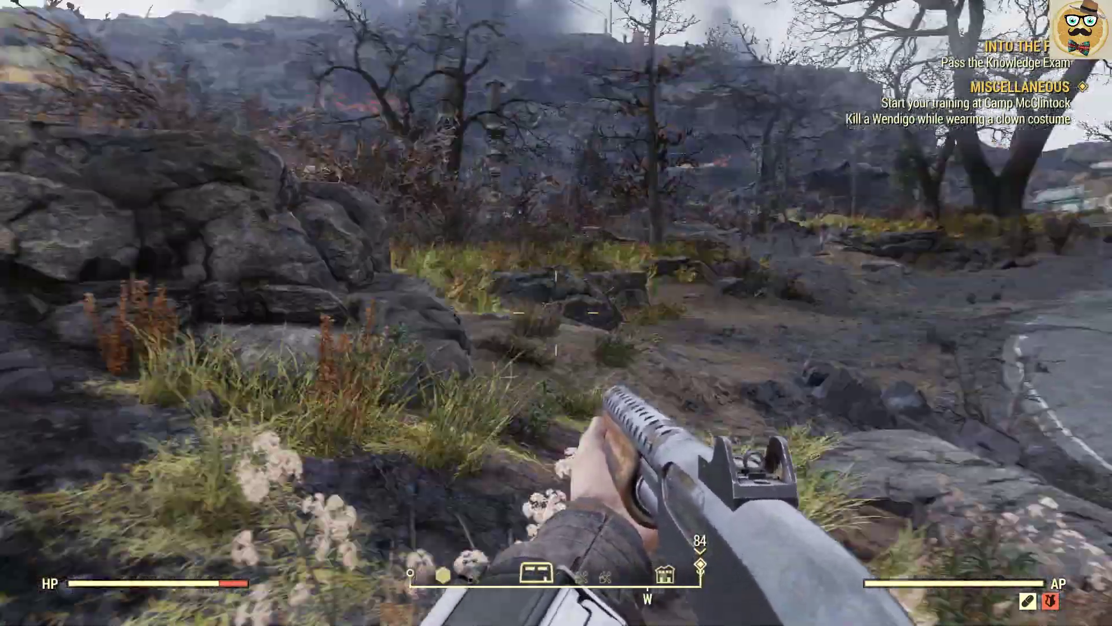
{"action": "key", "text": "w"}
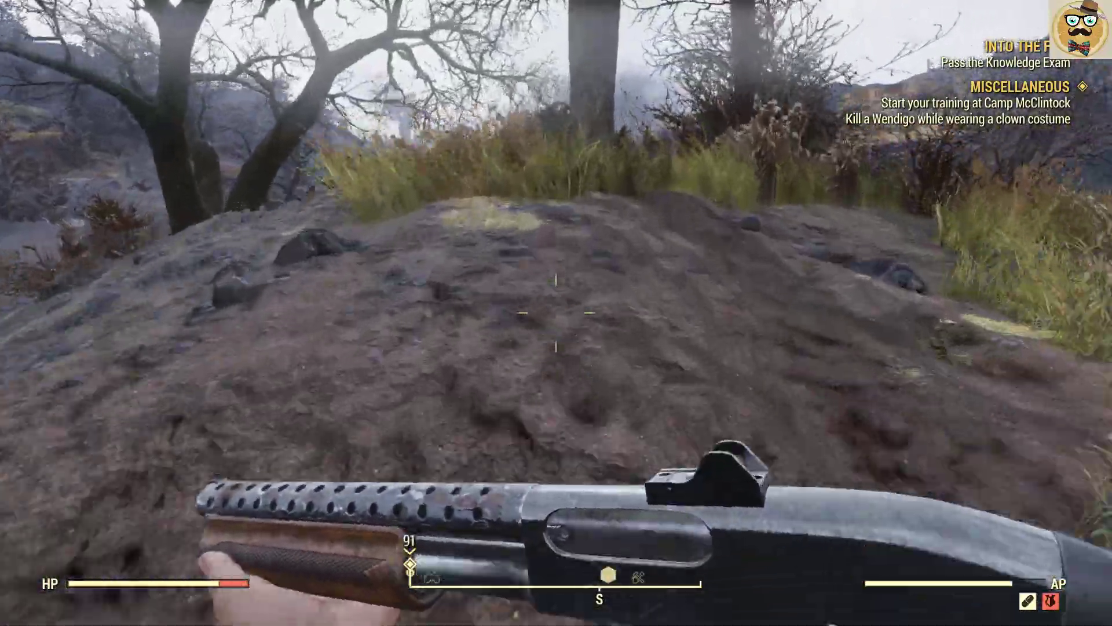
{"action": "key", "text": "w"}
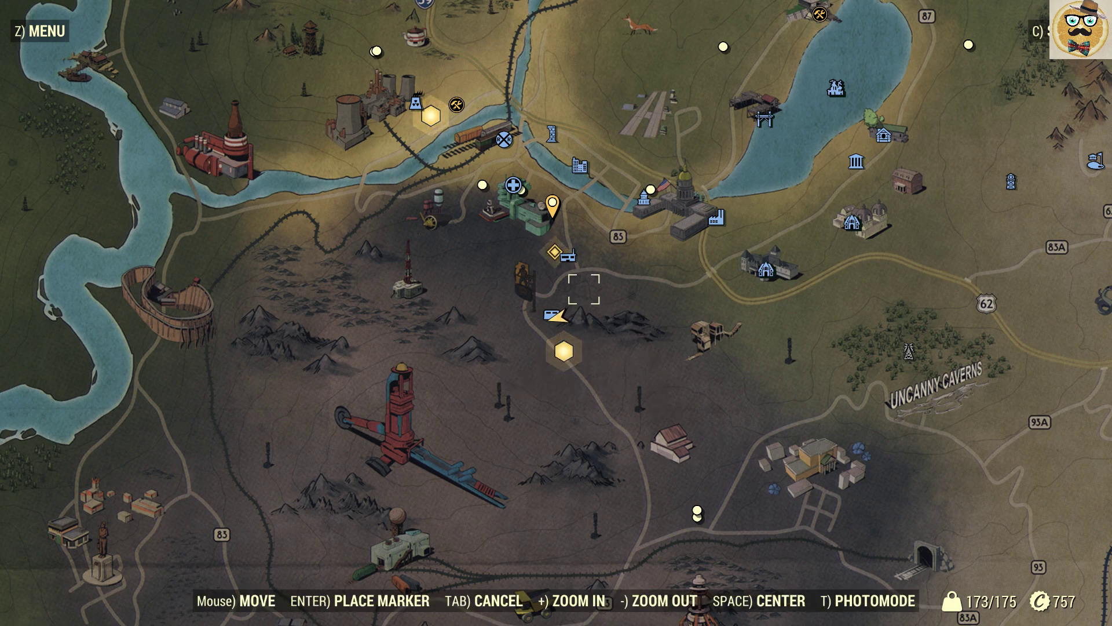
Look over the world map from the character's current location northward past the lake and rivers, and leave the map.
{"action": "left_click_drag", "start_coordinate": [658, 268], "coordinate": [581, 431]}
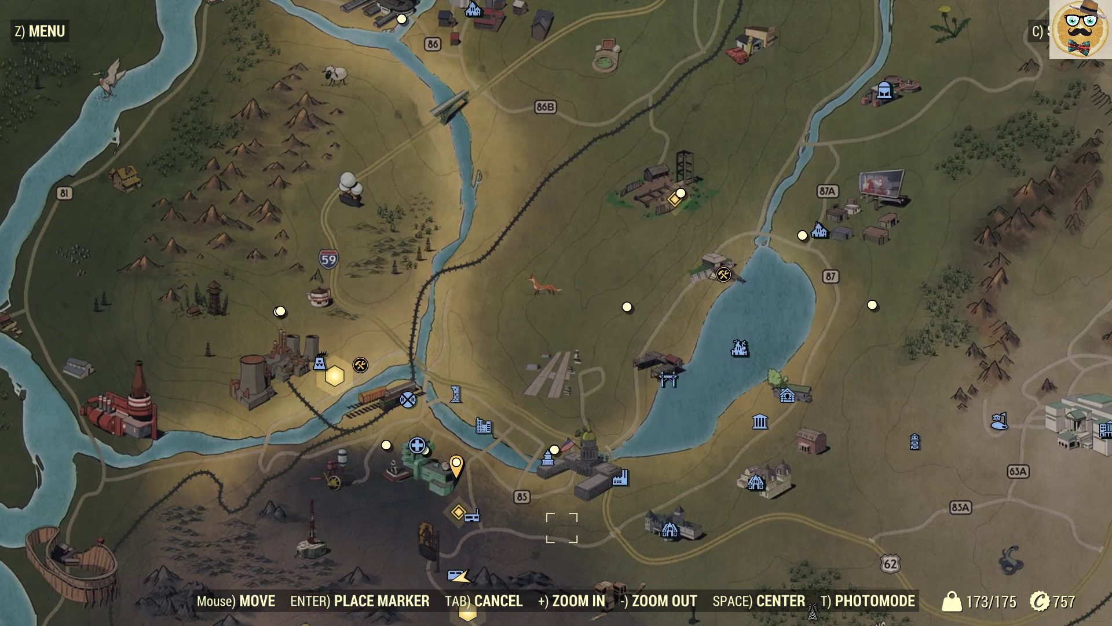
{"action": "left_click_drag", "start_coordinate": [519, 319], "coordinate": [462, 494]}
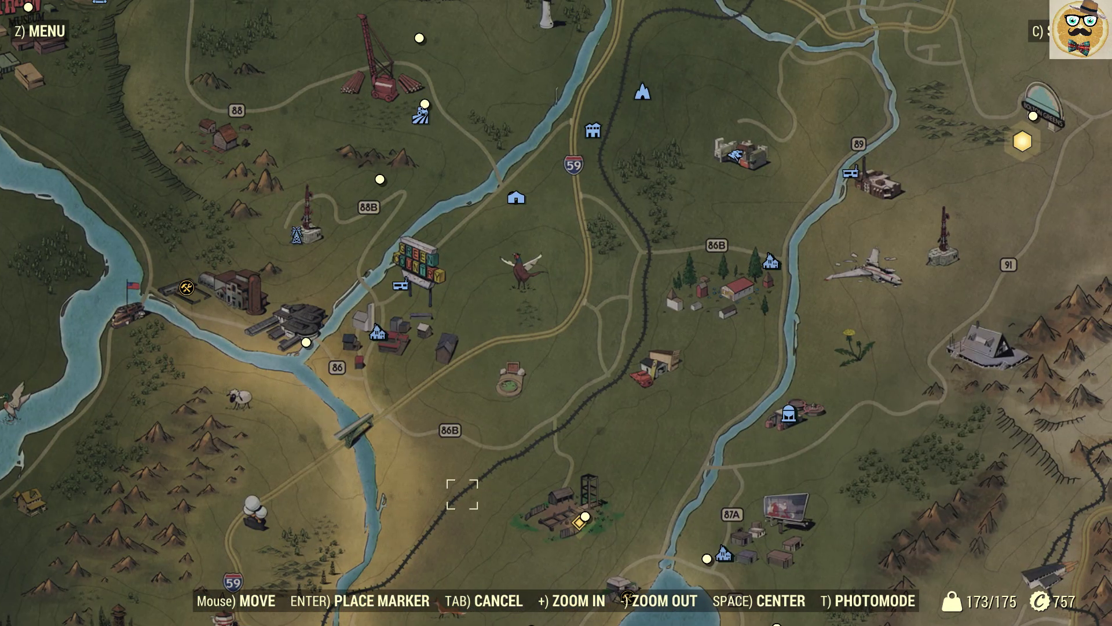
{"action": "key", "text": "Tab"}
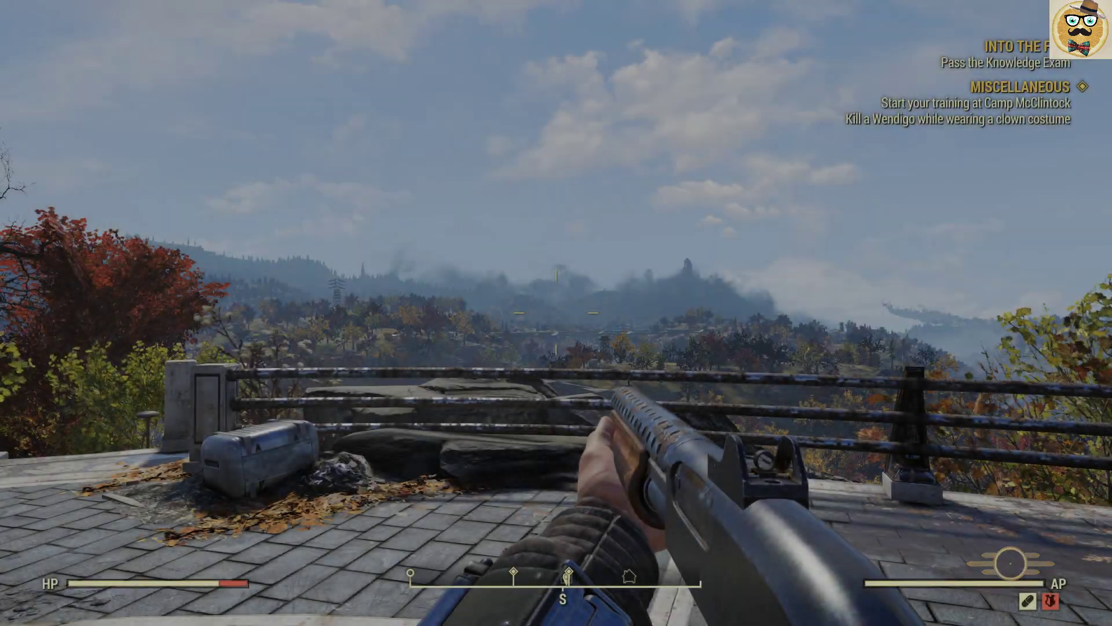
{"action": "key", "text": "w"}
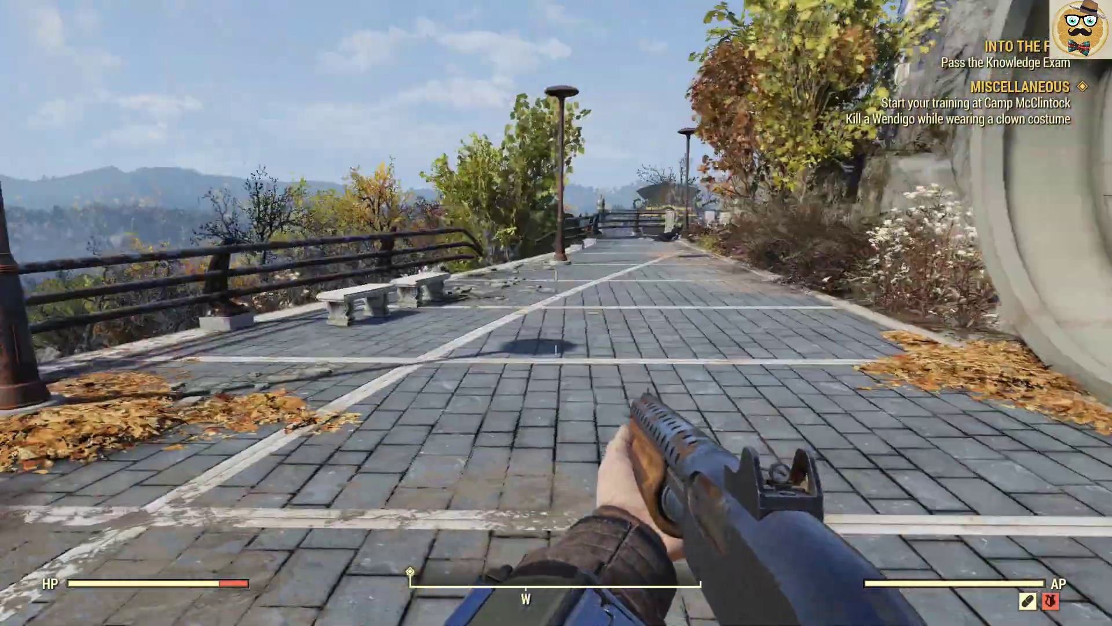
{"action": "key", "text": "w"}
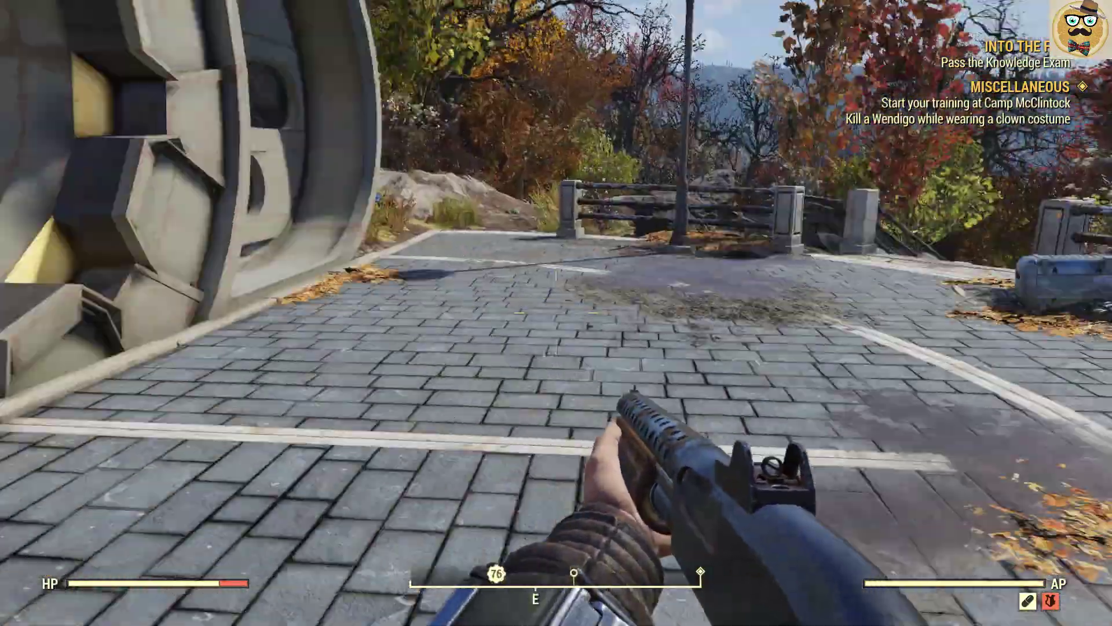
{"action": "key", "text": "w"}
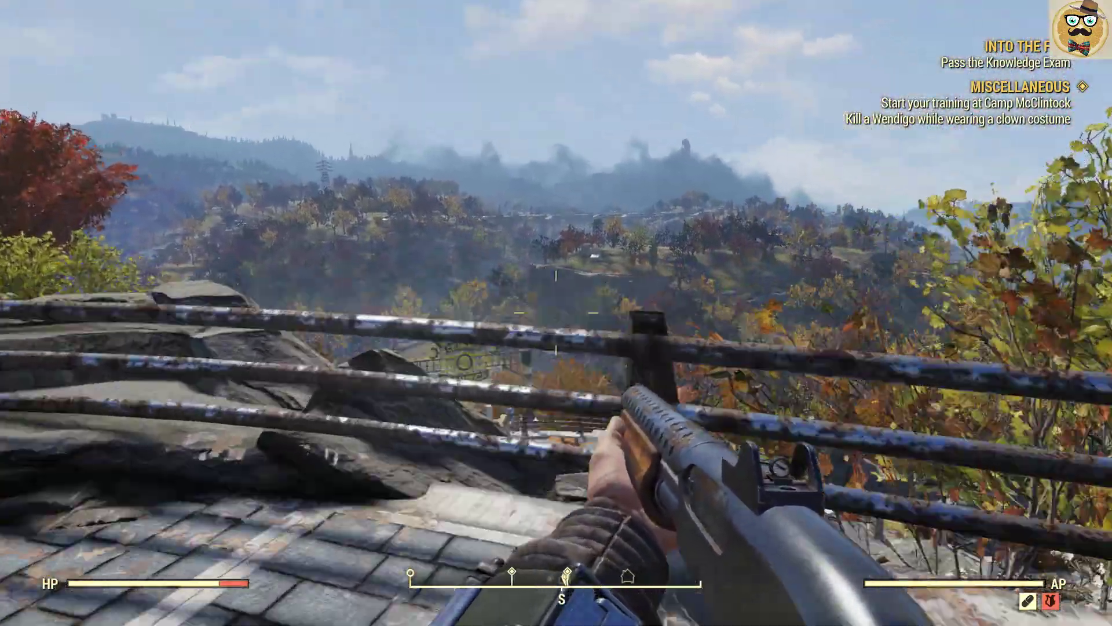
{"action": "key", "text": "space"}
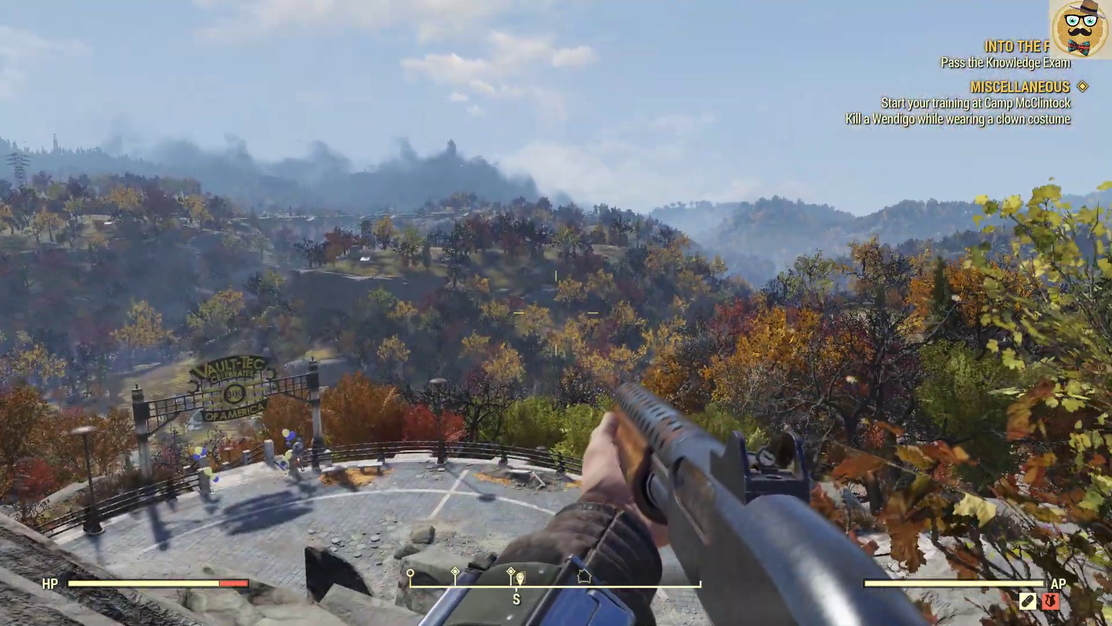
{"action": "key", "text": "s"}
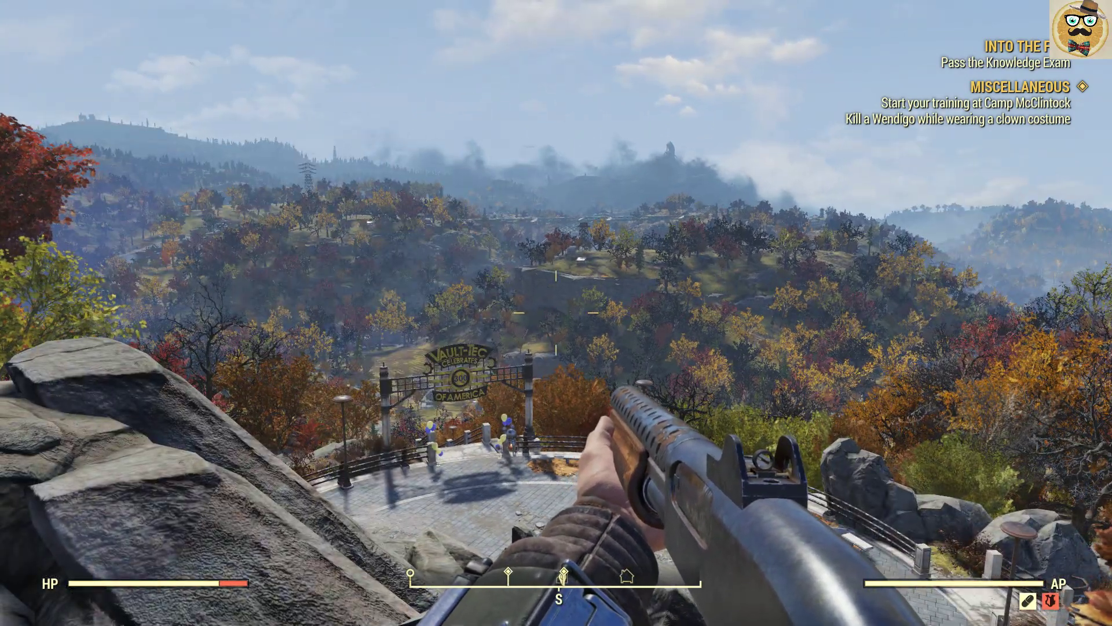
{"action": "key", "text": "w"}
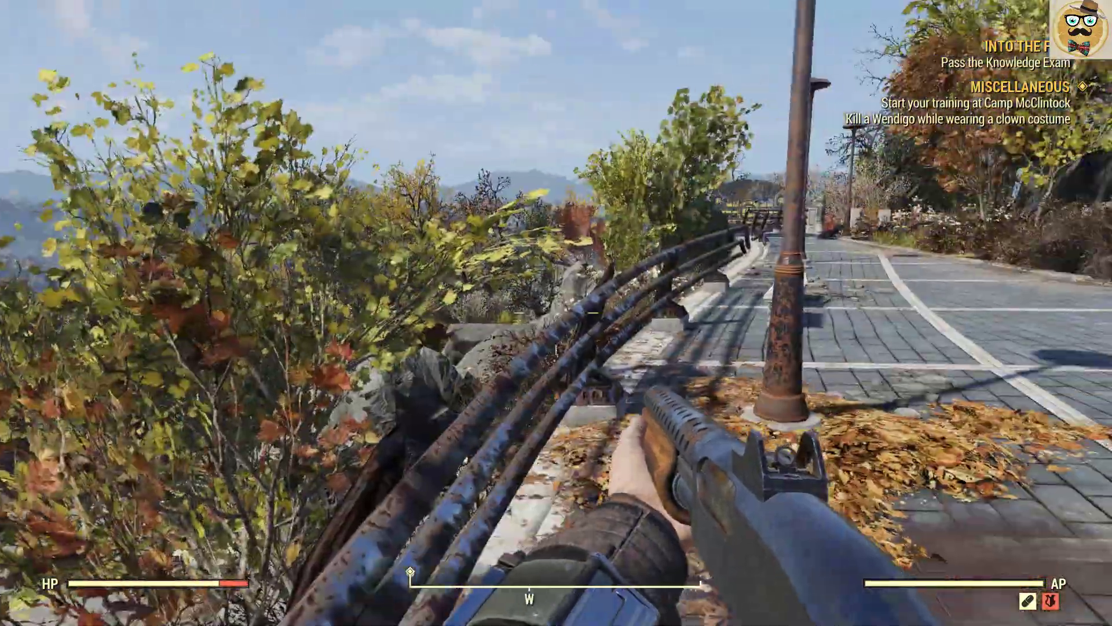
{"action": "key", "text": "w"}
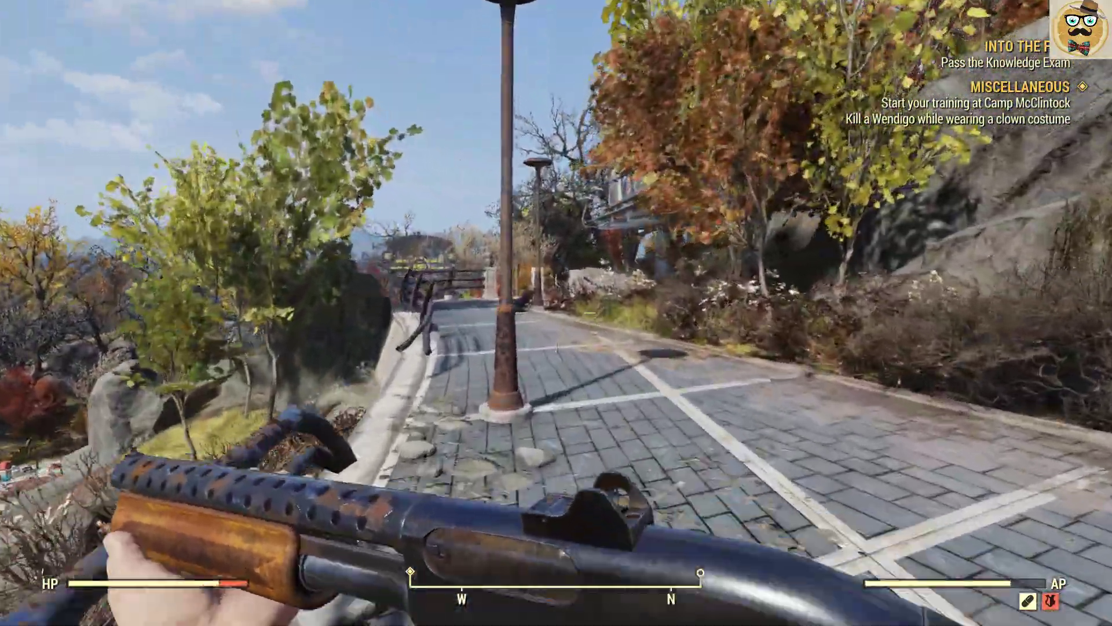
{"action": "key", "text": "w"}
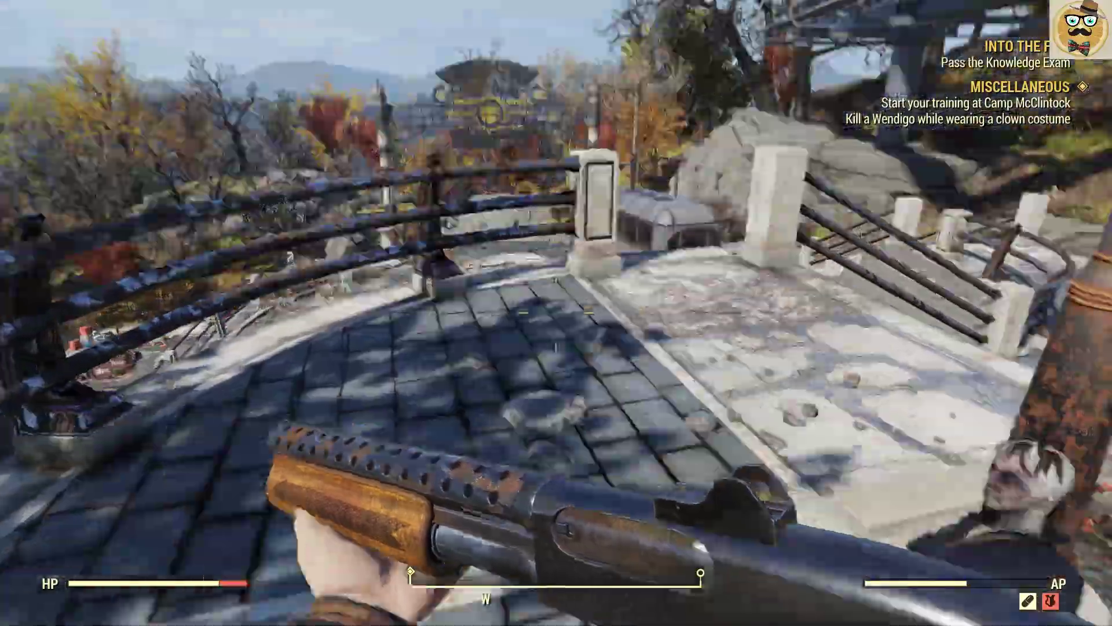
{"action": "mouse_move", "coordinate": [556, 313]}
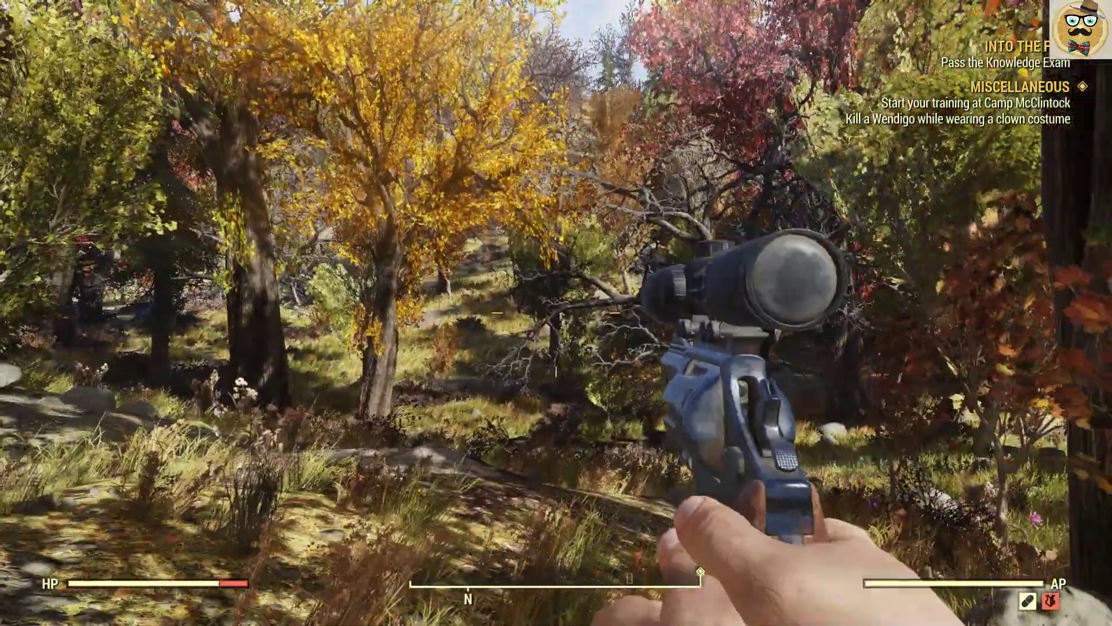
{"action": "key", "text": "w"}
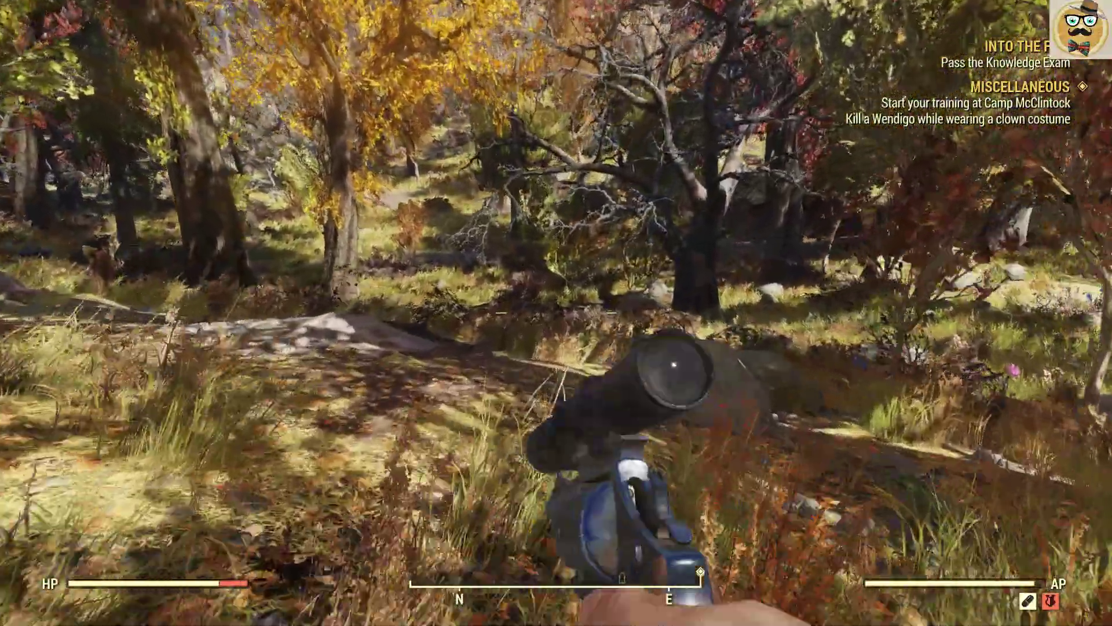
{"action": "key", "text": "w"}
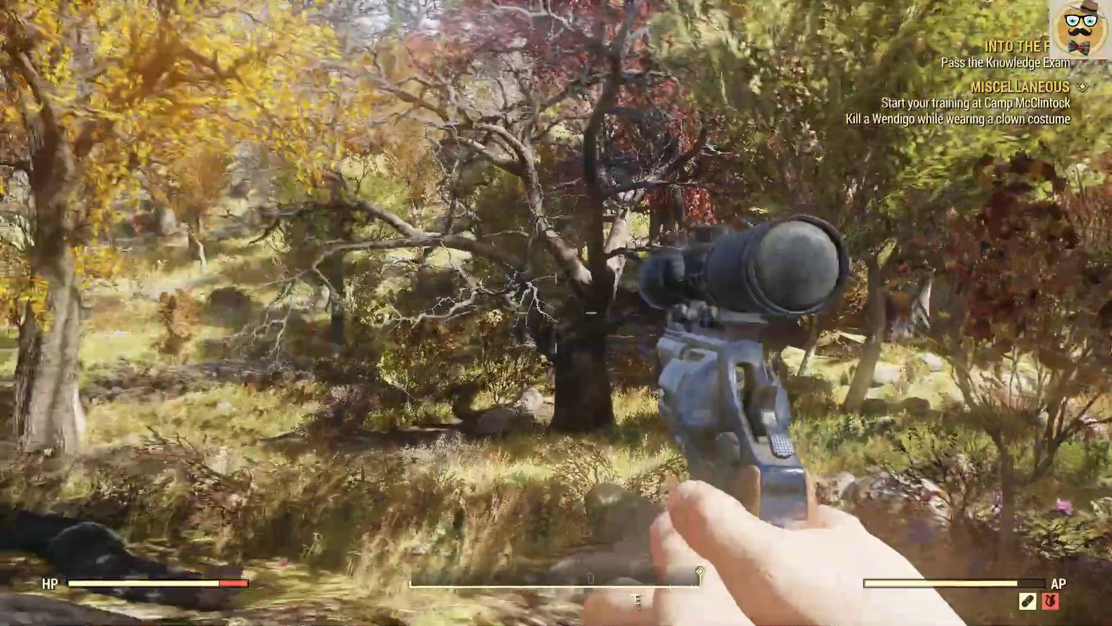
{"action": "key", "text": "w"}
{"action": "key", "text": "w"}
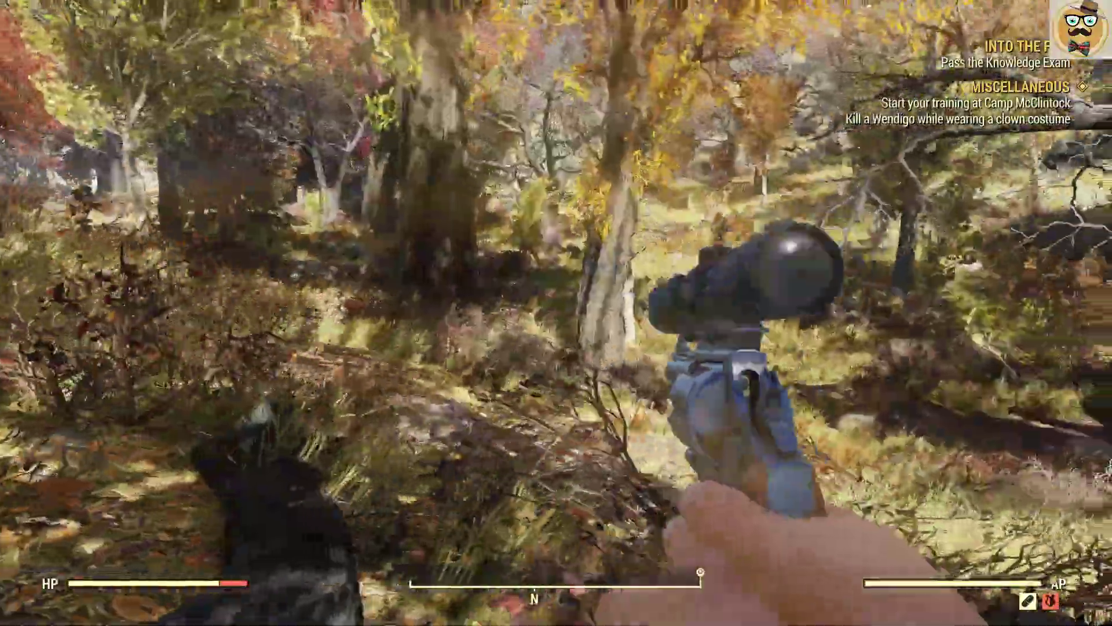
{"action": "key", "text": "w"}
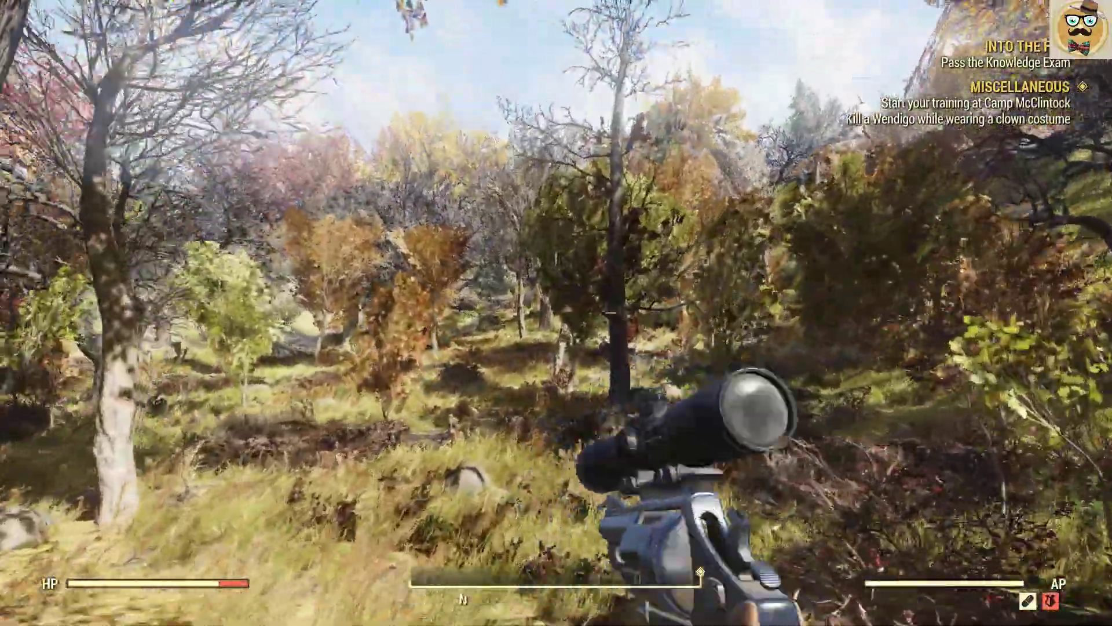
{"action": "key", "text": "w"}
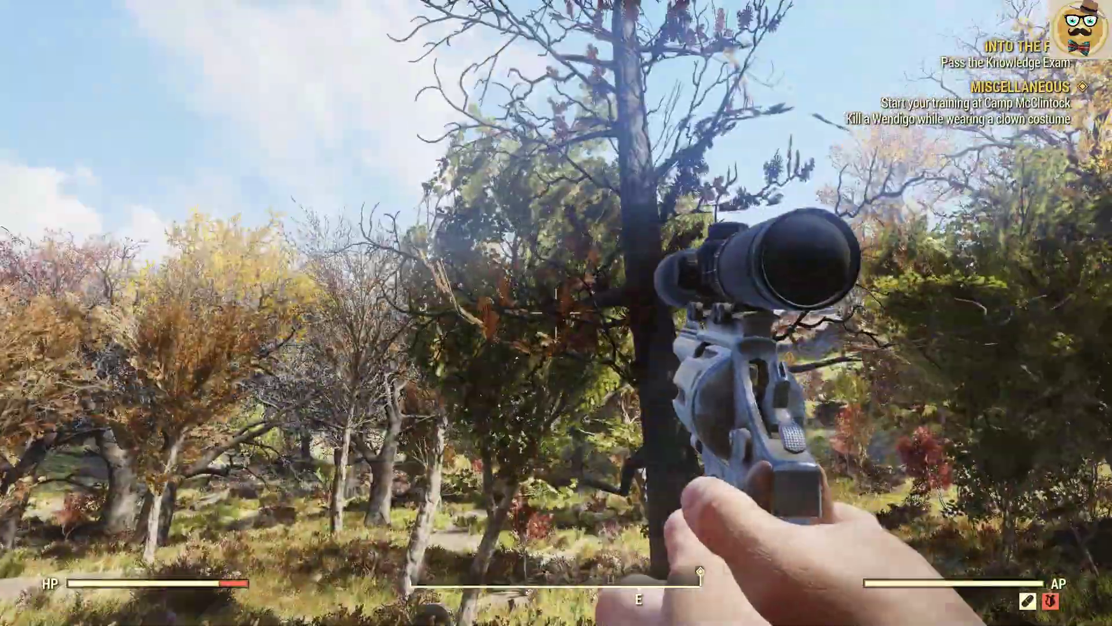
{"action": "right_click", "coordinate": [556, 313]}
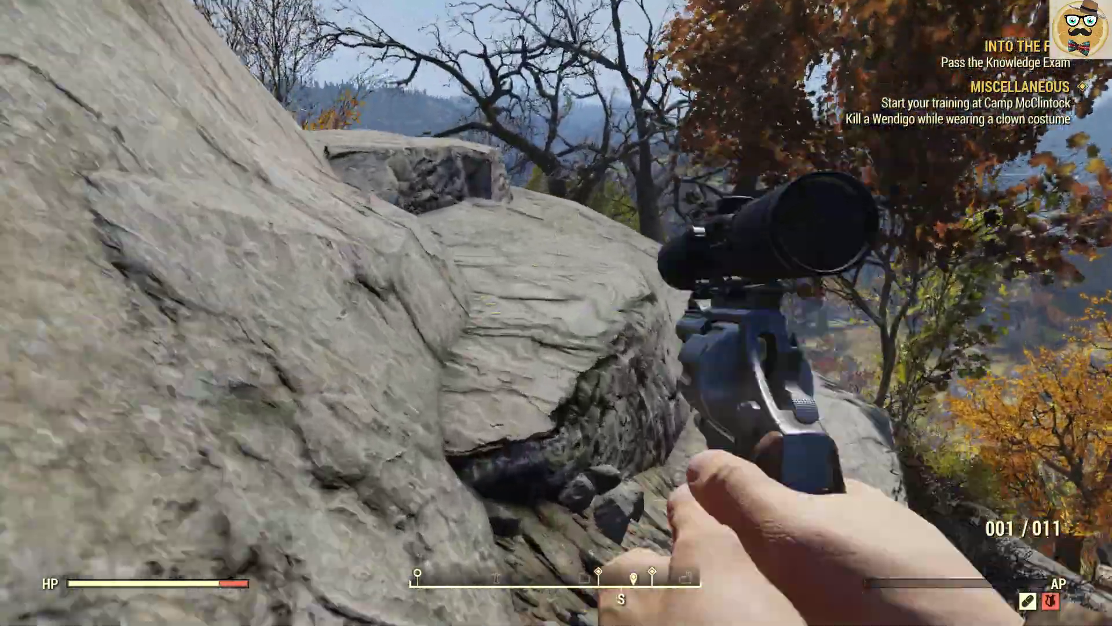
{"action": "key", "text": "w"}
{"action": "key", "text": "w"}
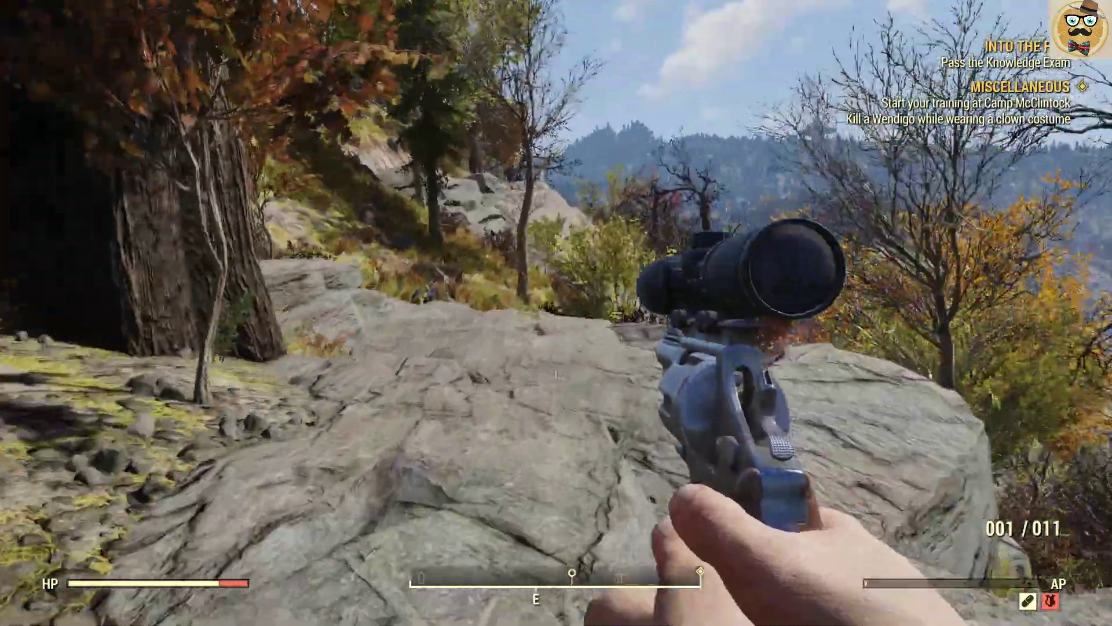
{"action": "key", "text": "w"}
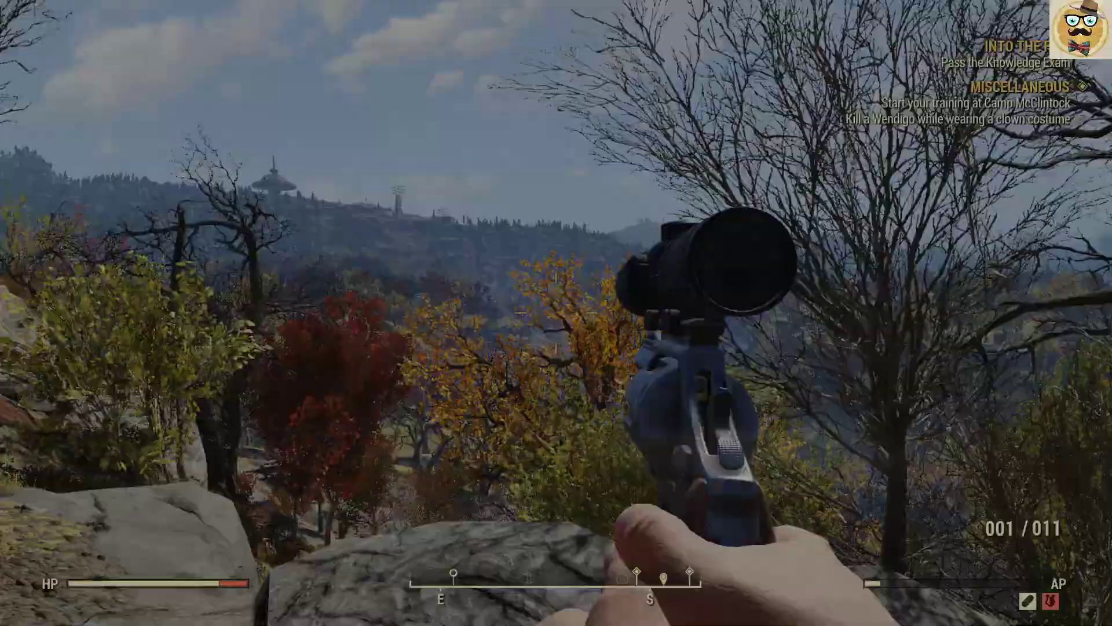
{"action": "right_click", "coordinate": [556, 313]}
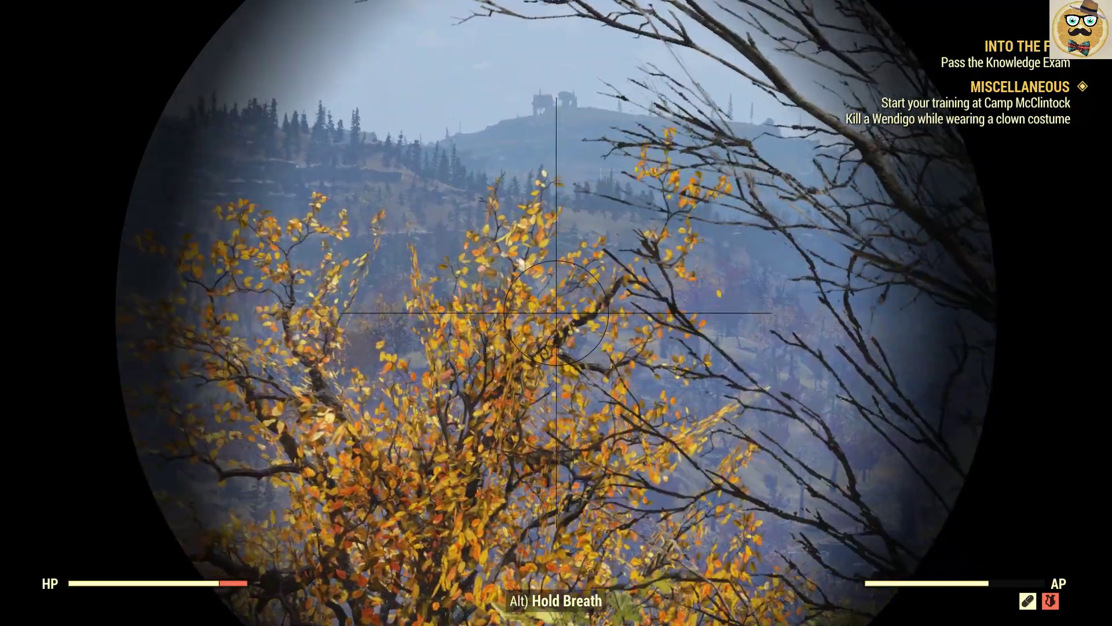
{"action": "right_click", "coordinate": [556, 313]}
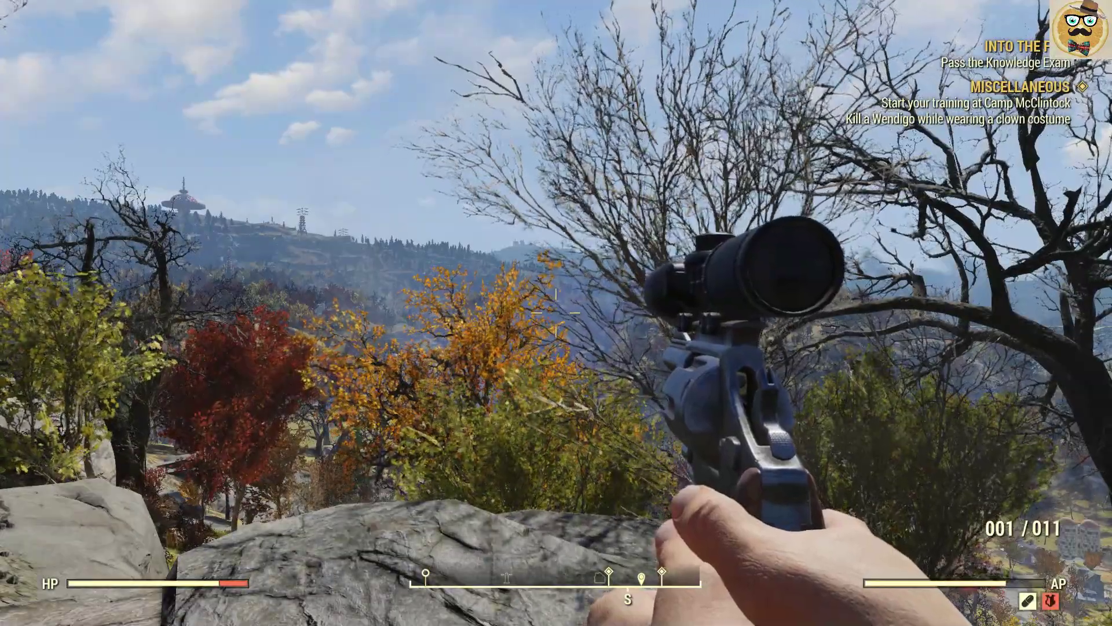